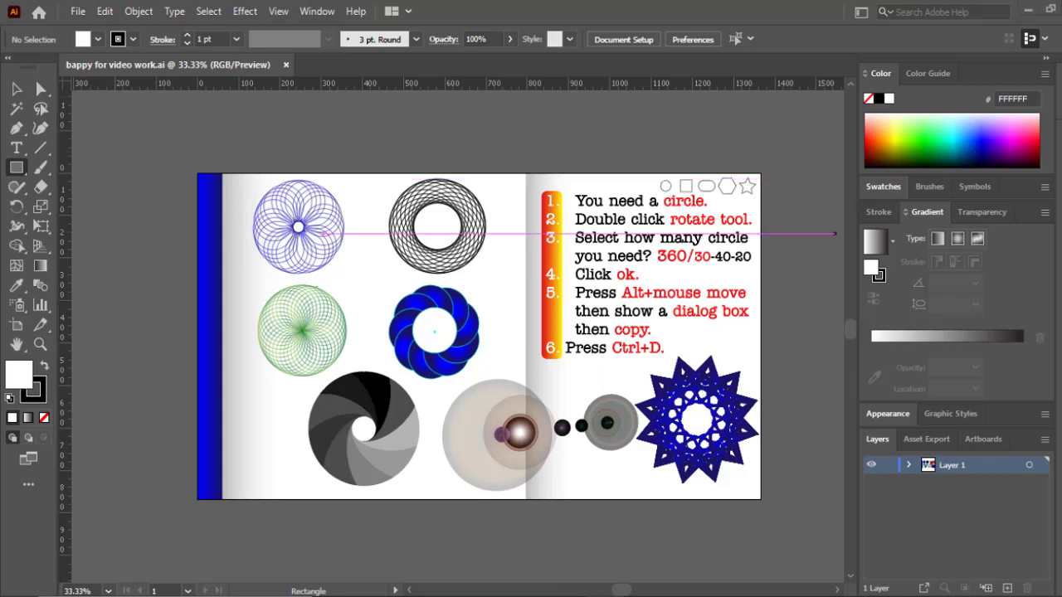
Step: Annotate the reference file, linking each sample shape and the dark spheres to its drawing tool
click(17, 168)
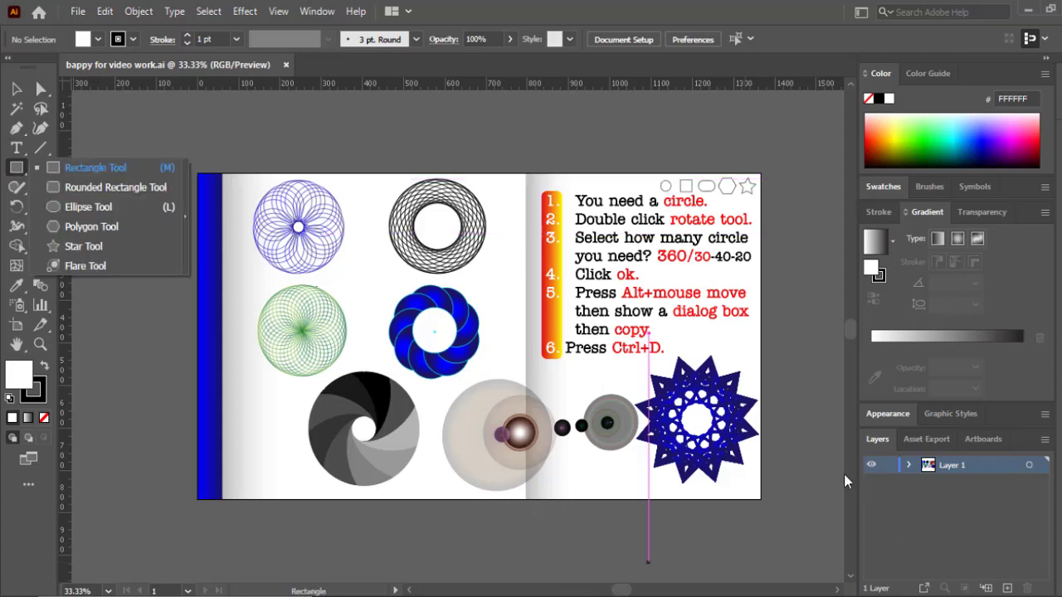
key(Print)
drag(37, 132, 212, 289)
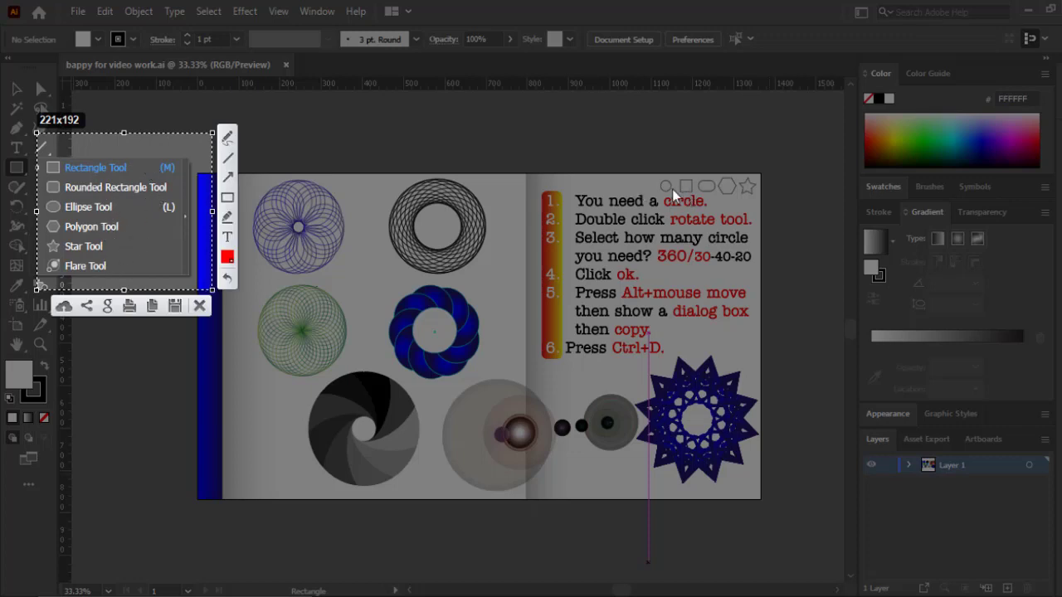
drag(680, 185, 134, 166)
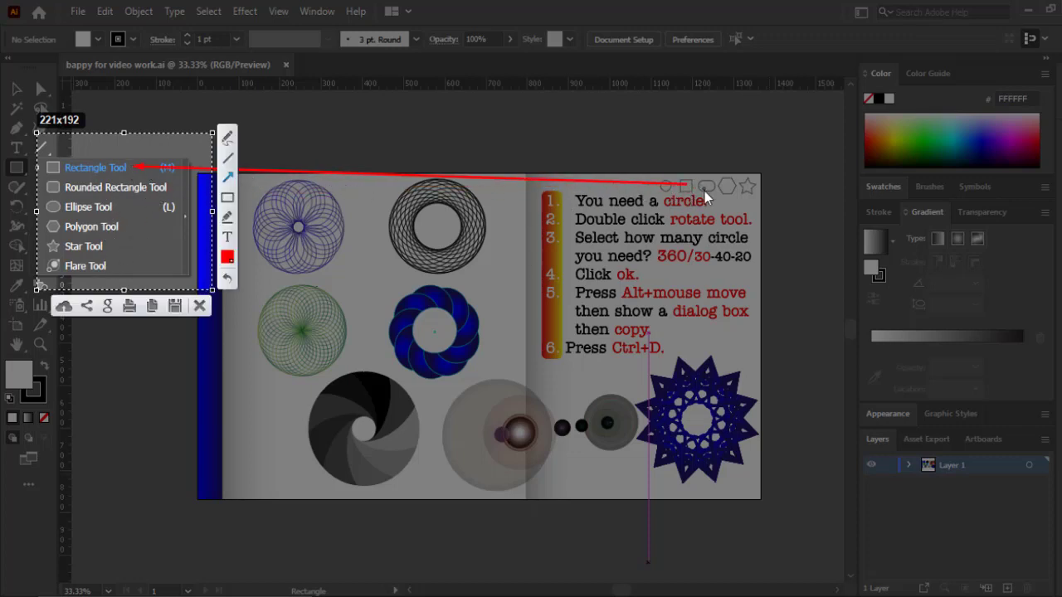
drag(704, 191, 121, 193)
drag(704, 197, 118, 213)
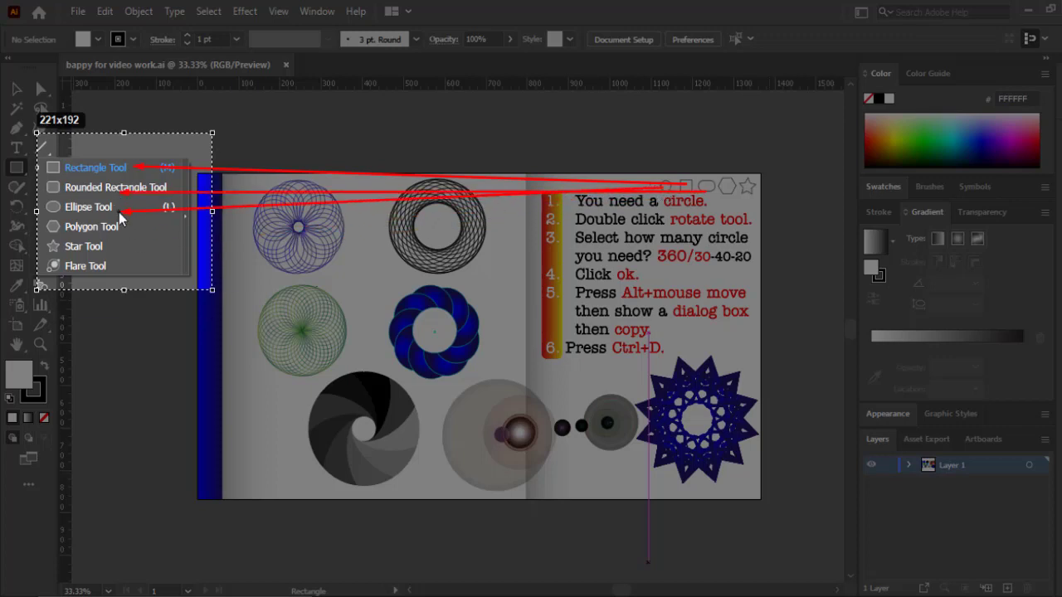
drag(729, 187, 135, 225)
drag(734, 188, 115, 245)
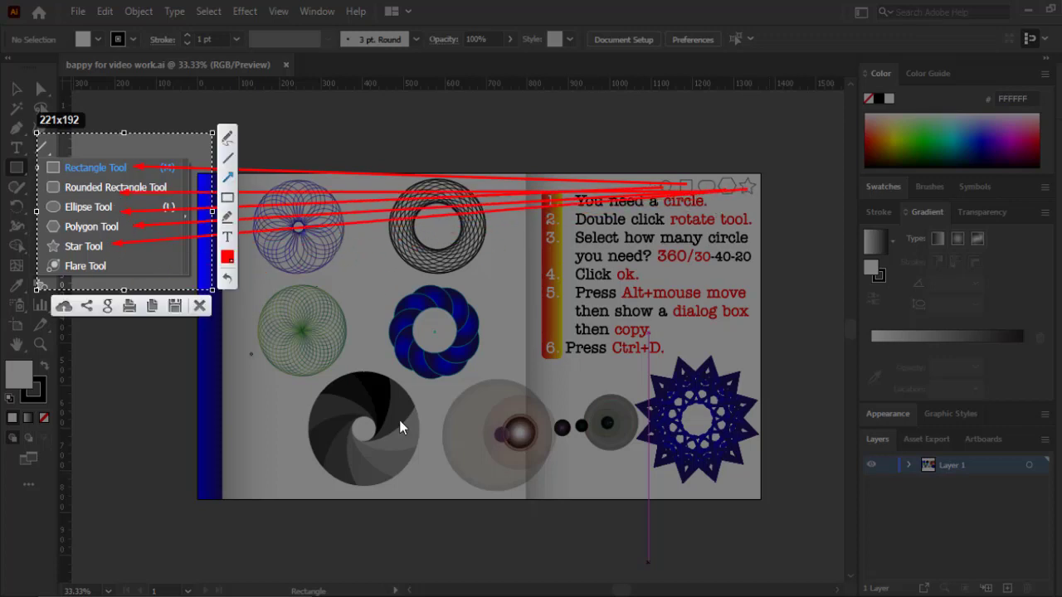
drag(586, 425, 124, 272)
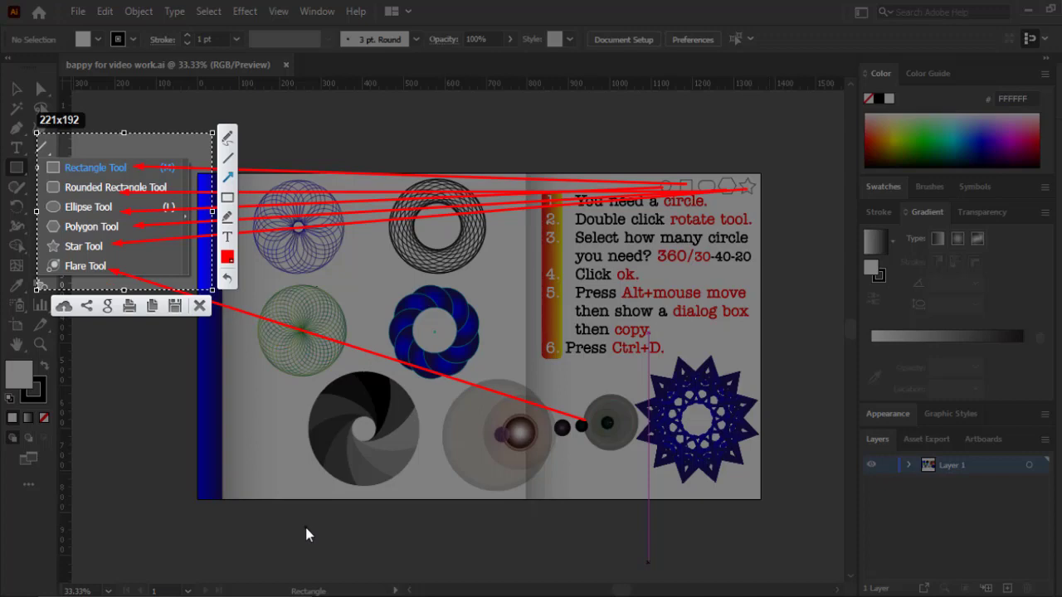
click(201, 307)
Step: Undo a stray rectangle and frame the spirographs and blue star in a screen capture
drag(225, 157, 373, 301)
key(ctrl+z)
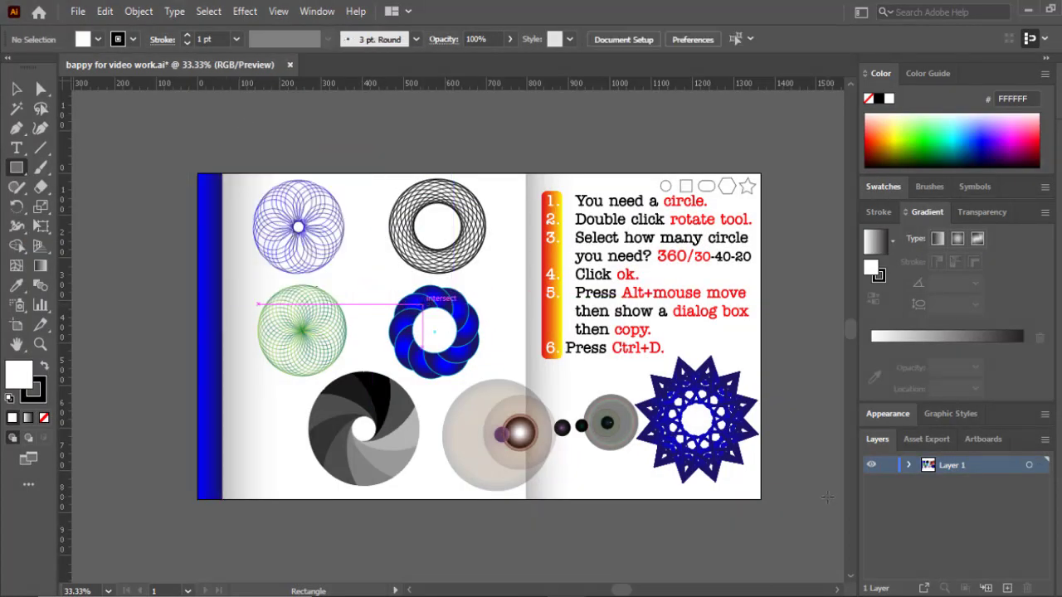
key(Print)
drag(219, 145, 377, 299)
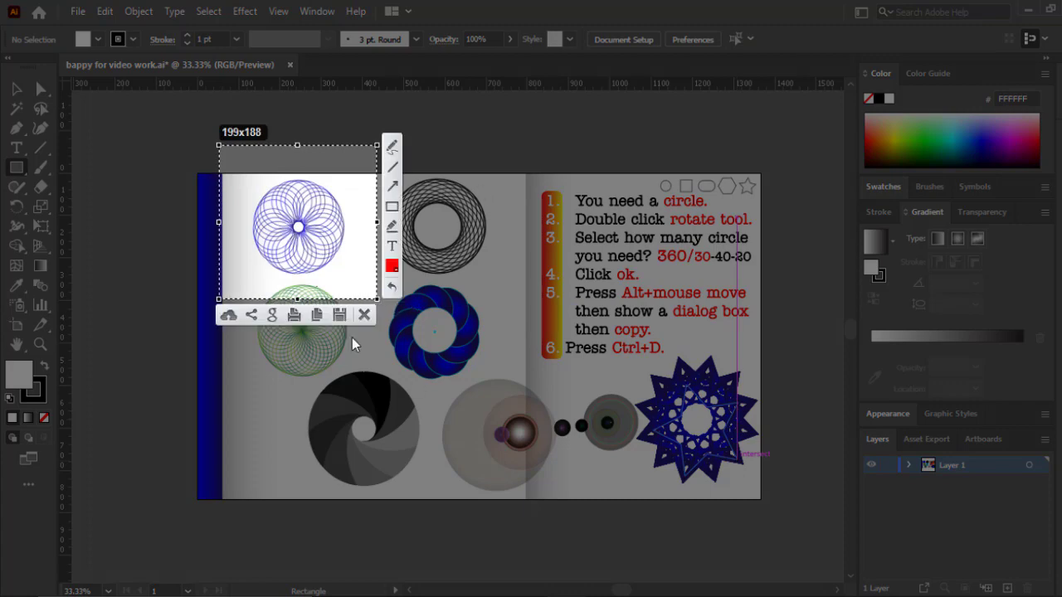
drag(308, 373, 426, 495)
drag(392, 283, 492, 400)
drag(614, 344, 788, 520)
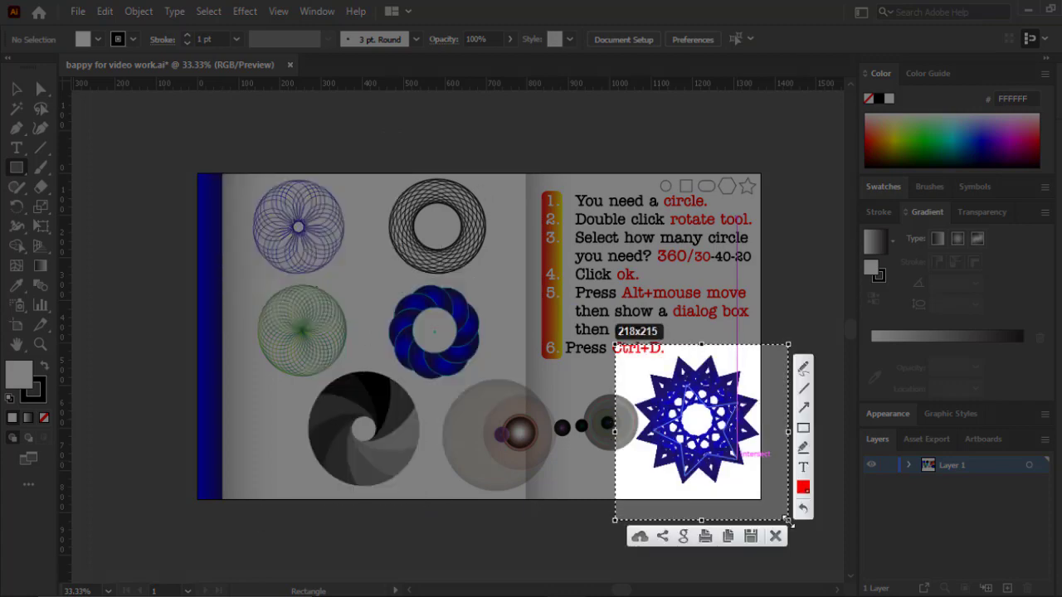
drag(202, 221, 403, 434)
Step: Zoom in on the reference artwork and bring the instruction text into view
key(Escape)
key(ctrl+plus)
key(ctrl+plus)
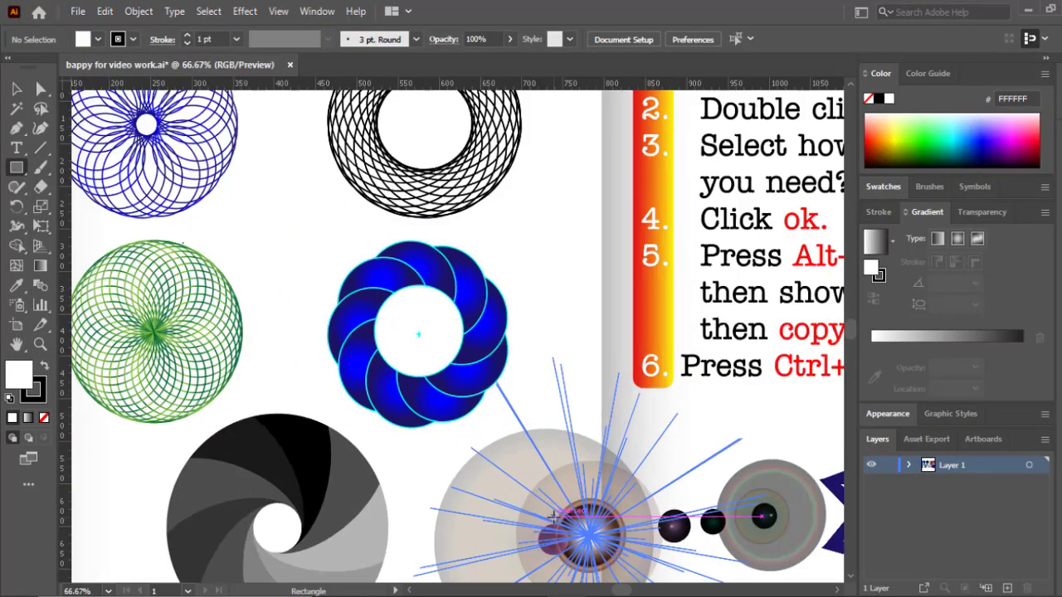
key(v)
drag(540, 207, 241, 354)
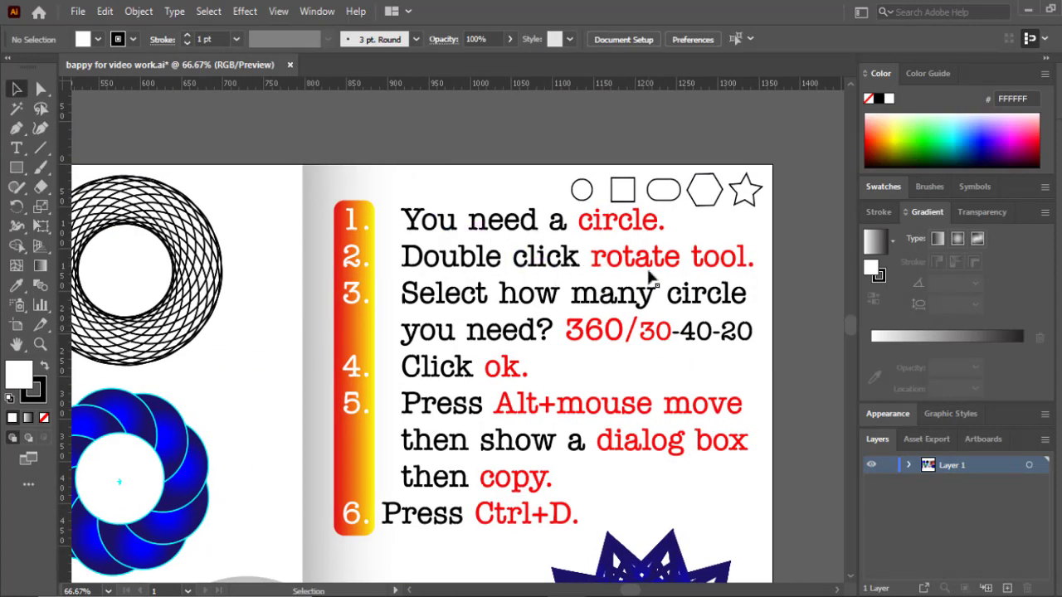
Step: Create a new blank document and draw a circle in the middle of the page
key(ctrl+n)
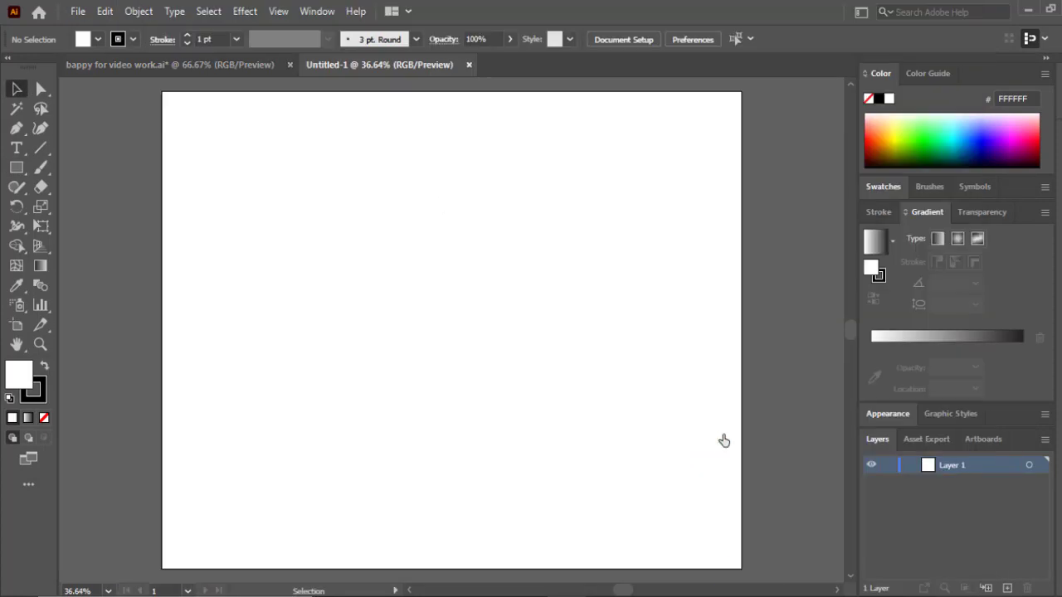
key(l)
drag(368, 213, 541, 392)
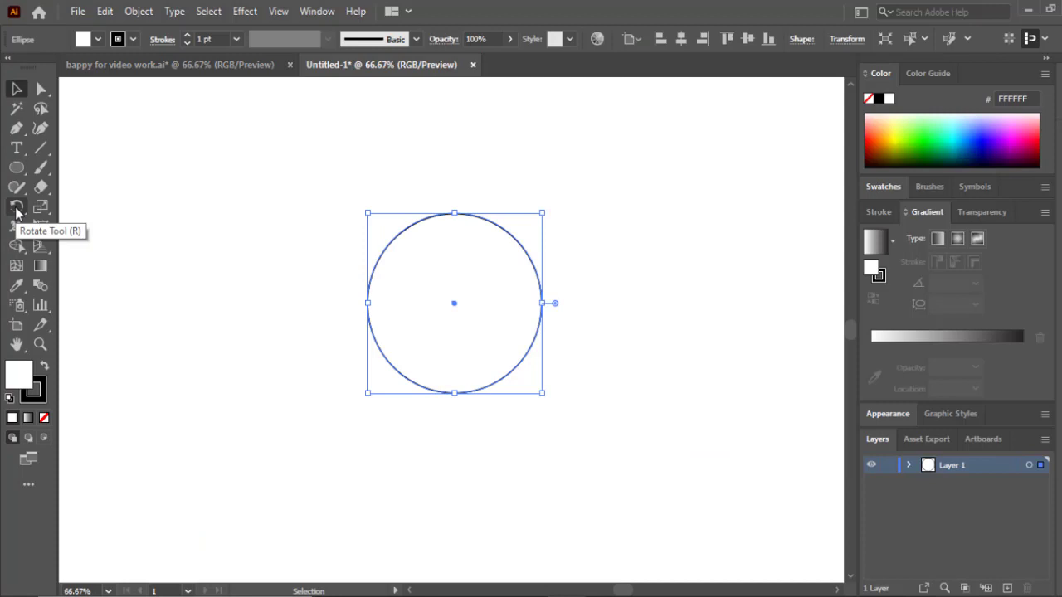
Step: Rotate the circle using 360 divided by 3 as the angle, then frame its centre for capture
double_click(15, 207)
drag(446, 207, 719, 157)
text(360/6)
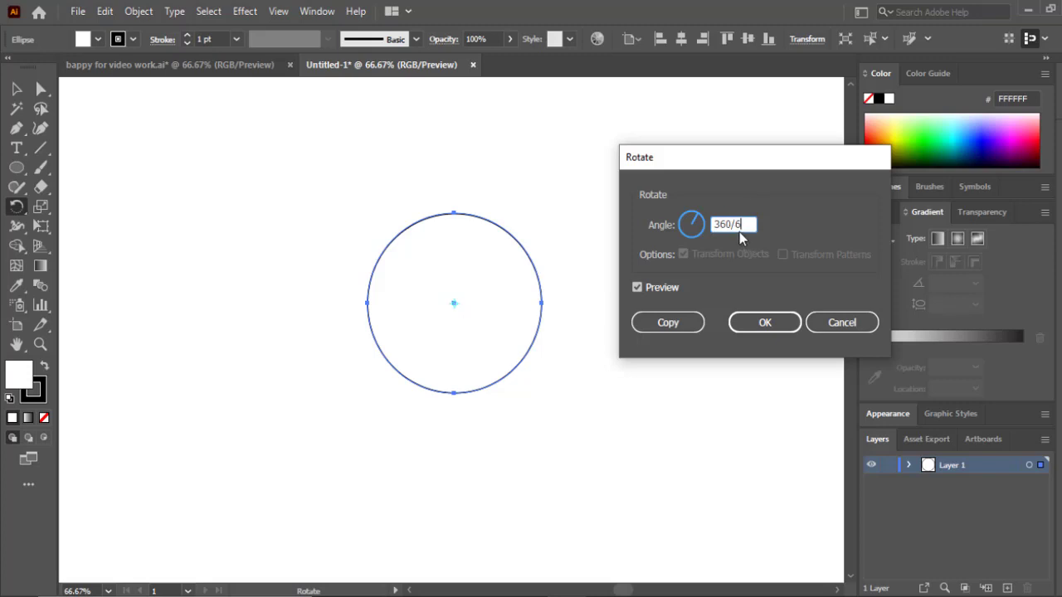
key(BackSpace)
text(30)
click(761, 328)
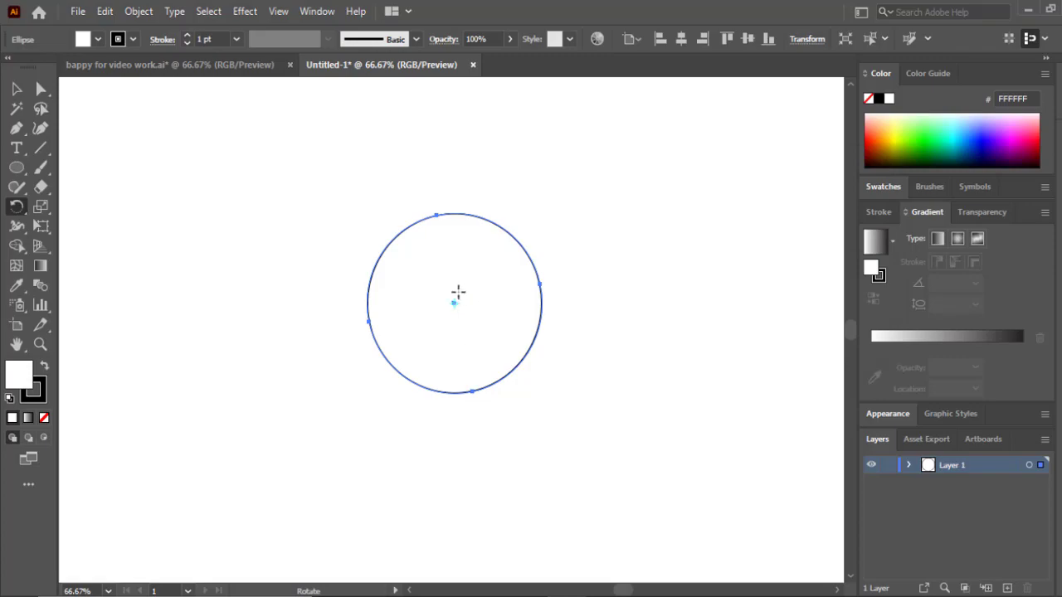
key(Print)
drag(398, 265, 490, 339)
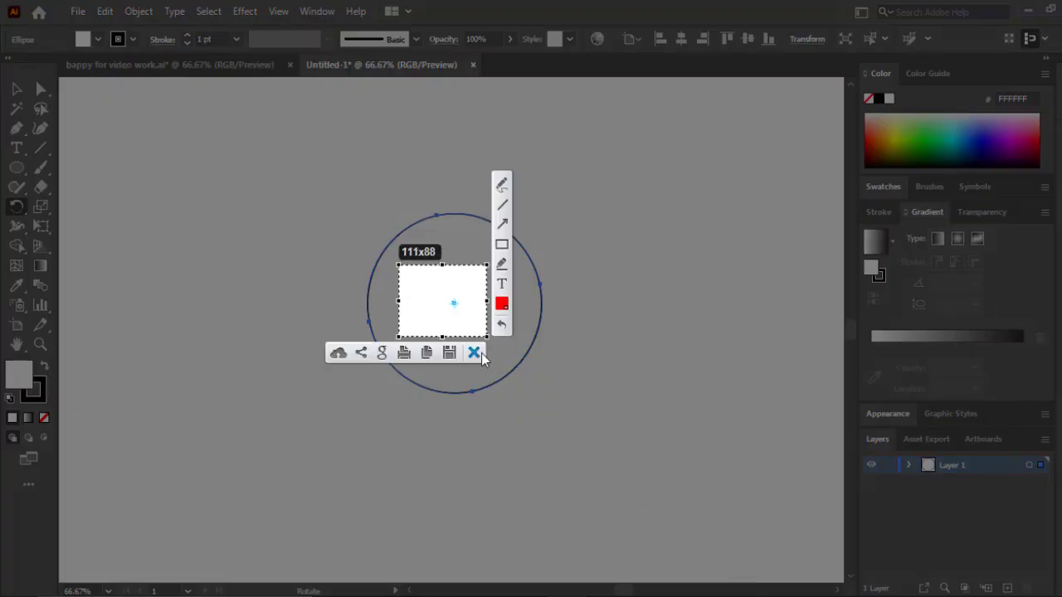
Step: Make rotated copies of the circle around a point just off its centre, repeating with Ctrl+D
click(473, 353)
alt+click(455, 321)
click(672, 322)
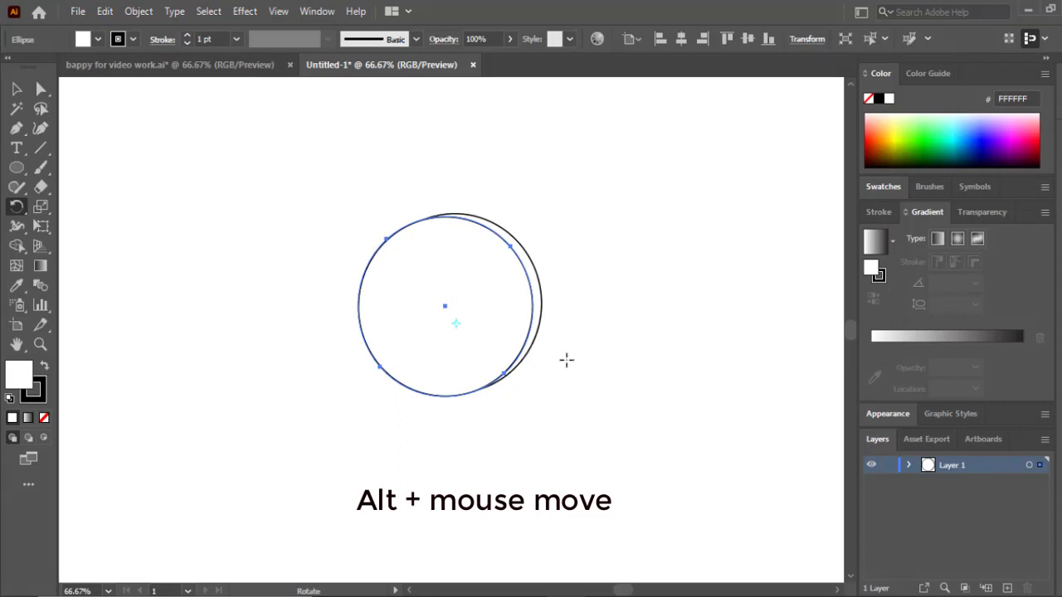
key(ctrl+d)
key(ctrl+d)
key(ctrl+d)
key(ctrl+d)
key(ctrl+d)
key(ctrl+d)
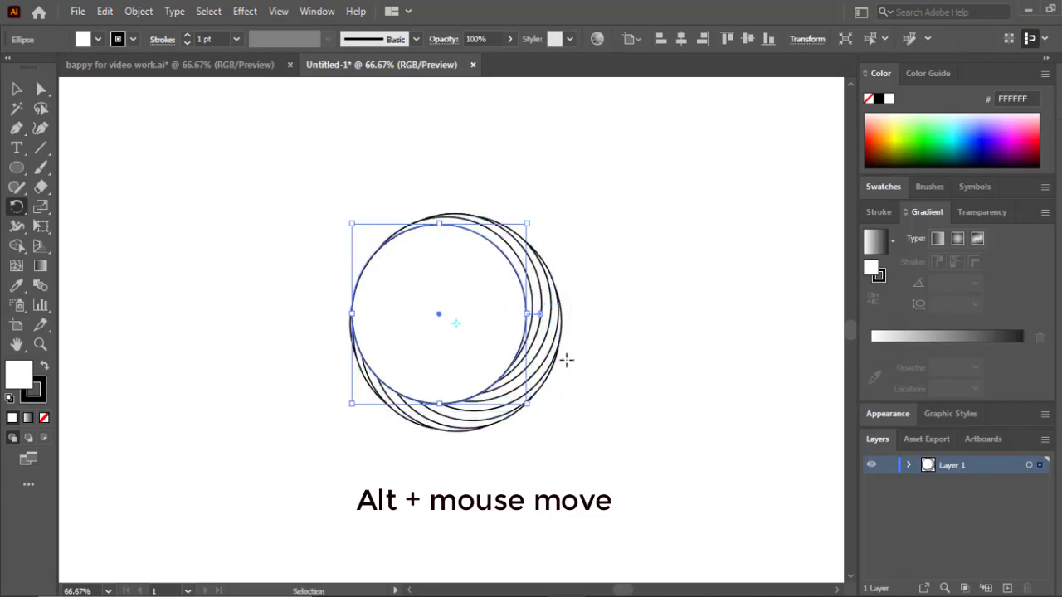
key(ctrl+d)
key(ctrl+d)
key(ctrl+d)
key(ctrl+d)
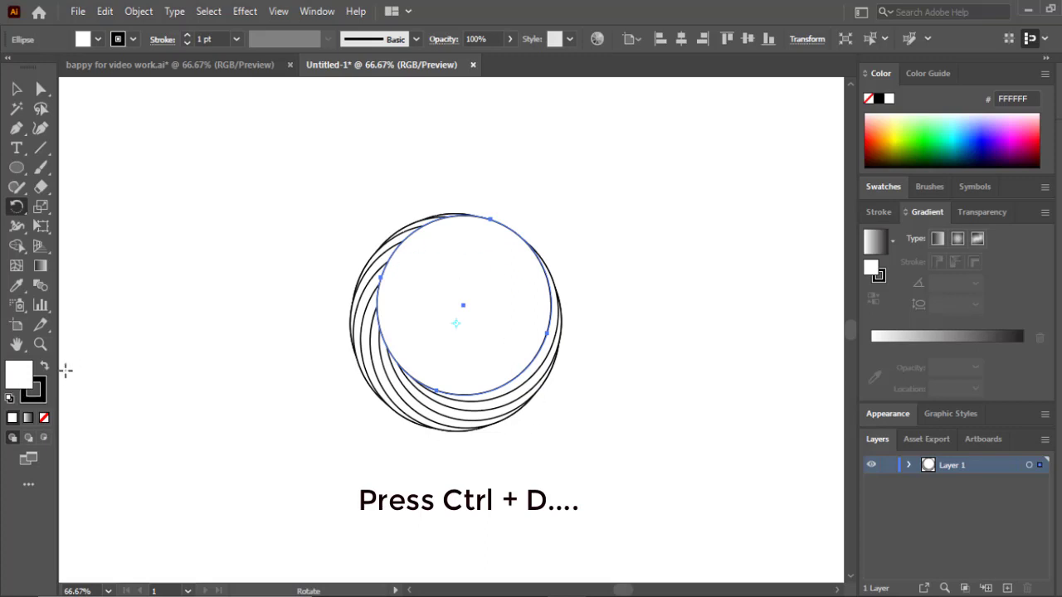
Step: Select all the rotated circles and set their fill to None
click(43, 418)
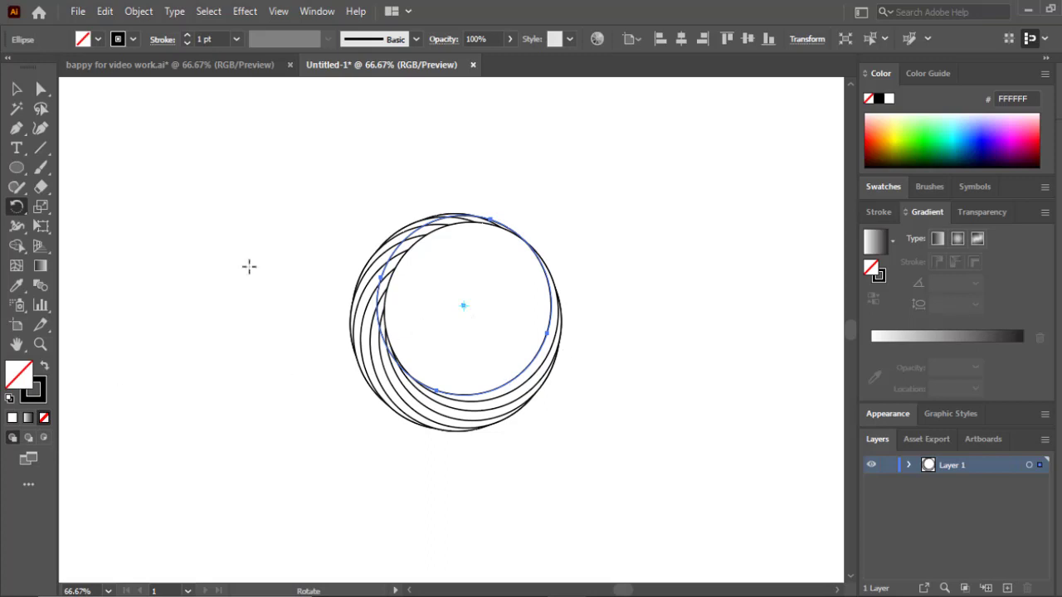
key(v)
drag(304, 190, 645, 439)
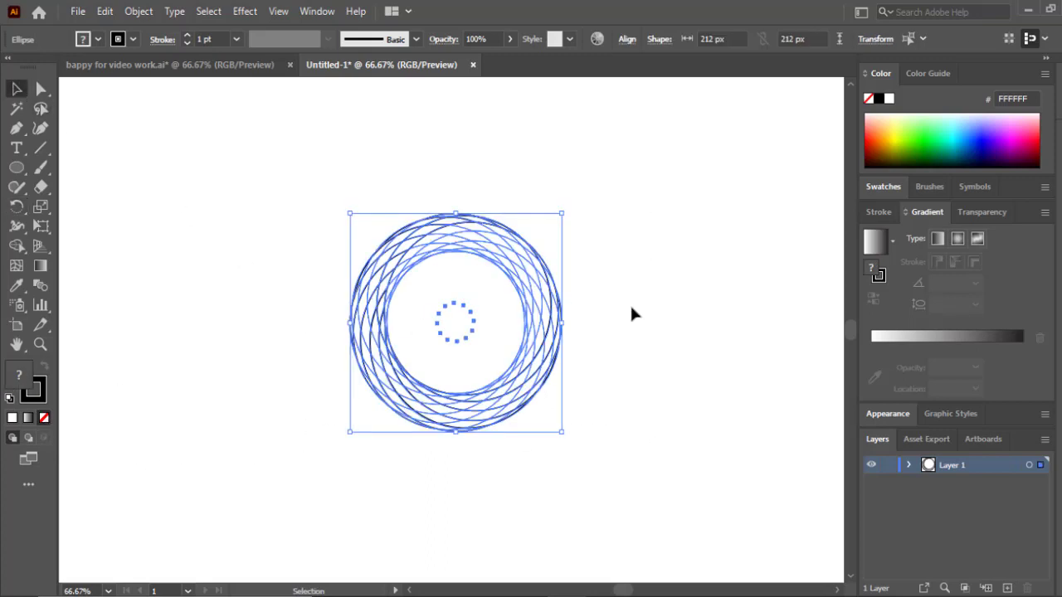
click(12, 418)
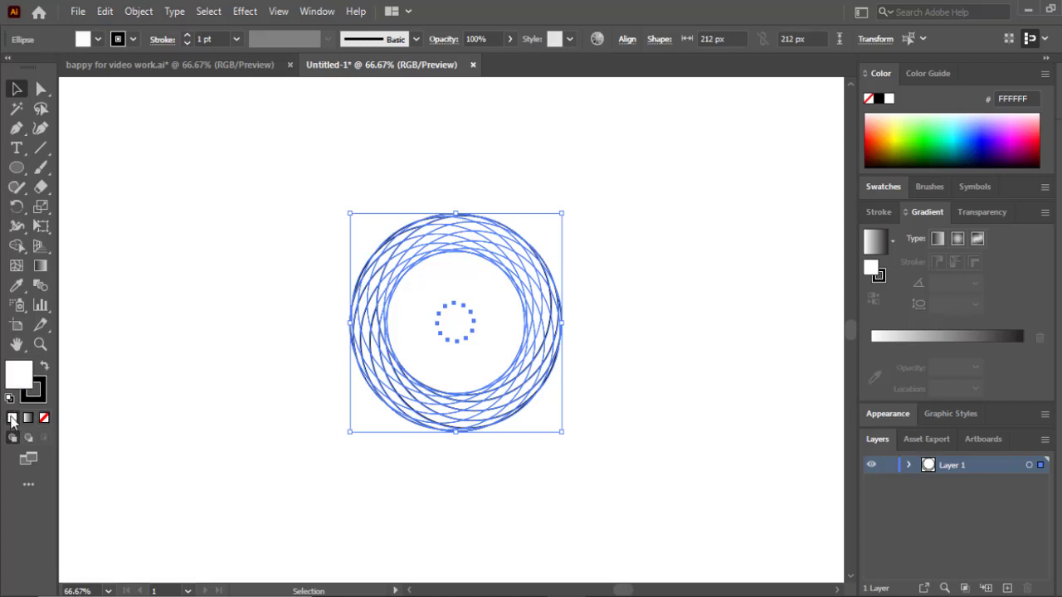
click(44, 418)
click(688, 382)
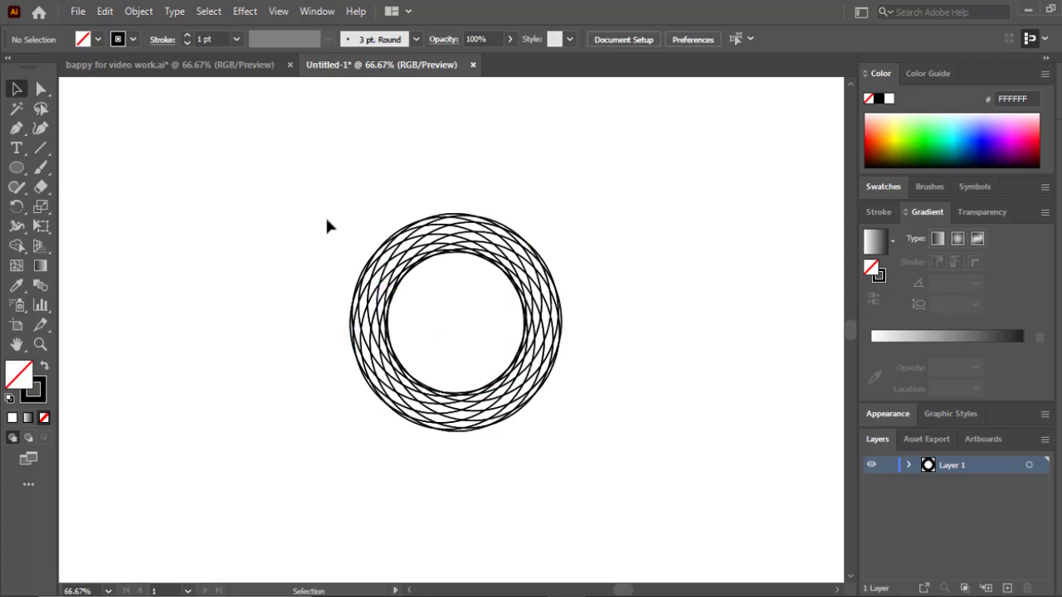
Step: Select all the ring circles and set their stroke weight to 4 pt
click(40, 395)
drag(298, 191, 661, 476)
click(236, 39)
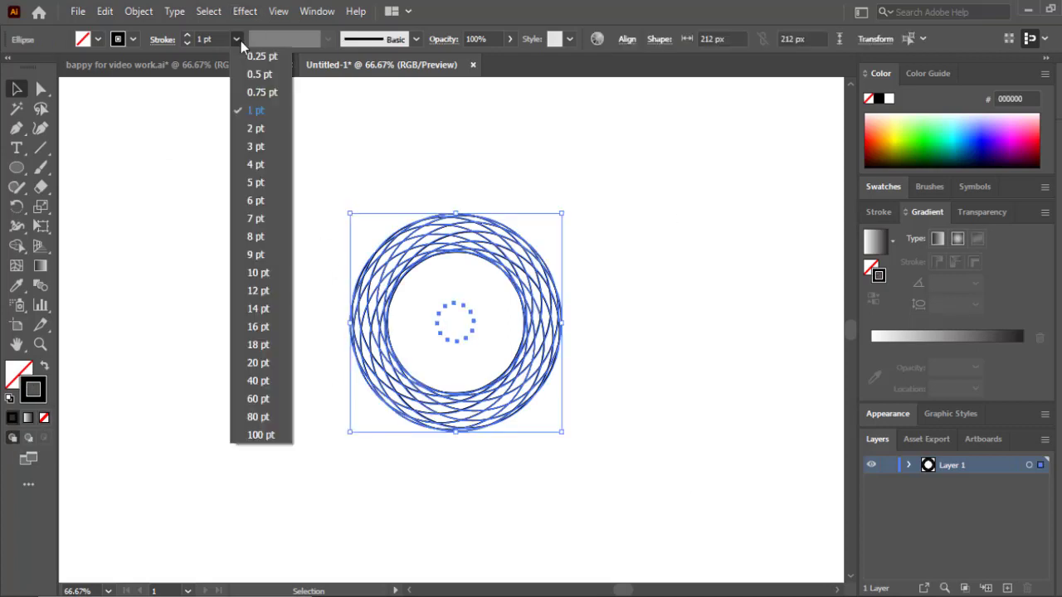
click(248, 172)
drag(211, 159, 790, 482)
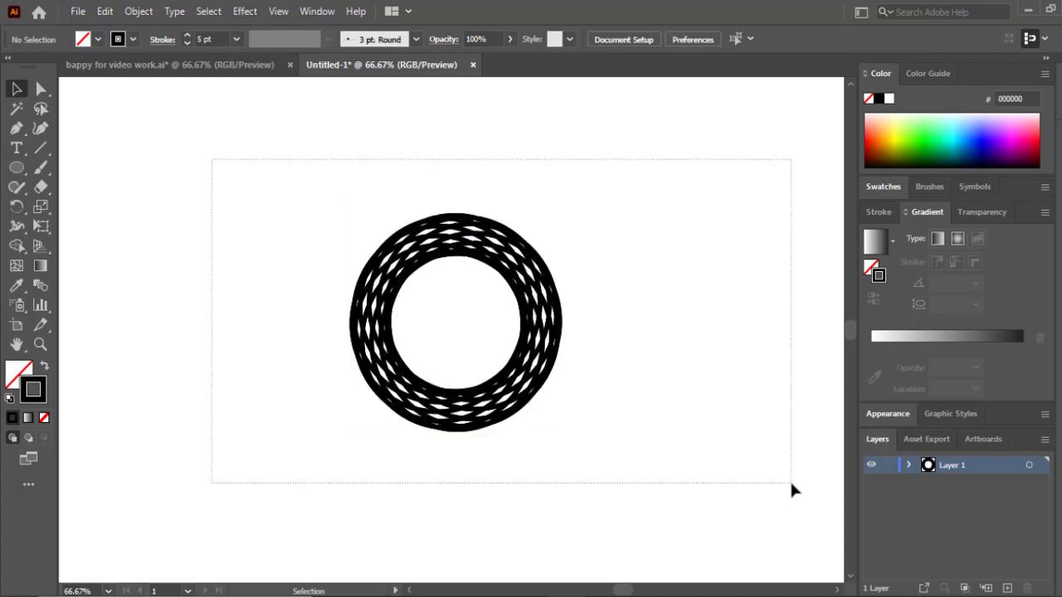
click(236, 39)
click(248, 168)
Step: Try a different brush and a tapered width profile on the circles, zooming in to inspect
click(415, 39)
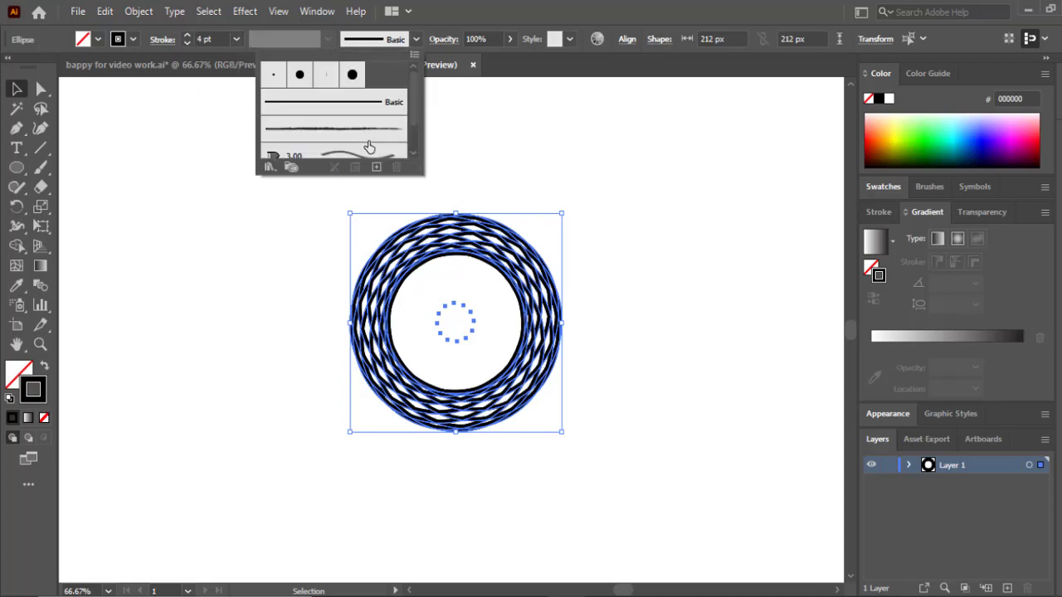
click(280, 71)
click(653, 356)
click(421, 398)
click(328, 39)
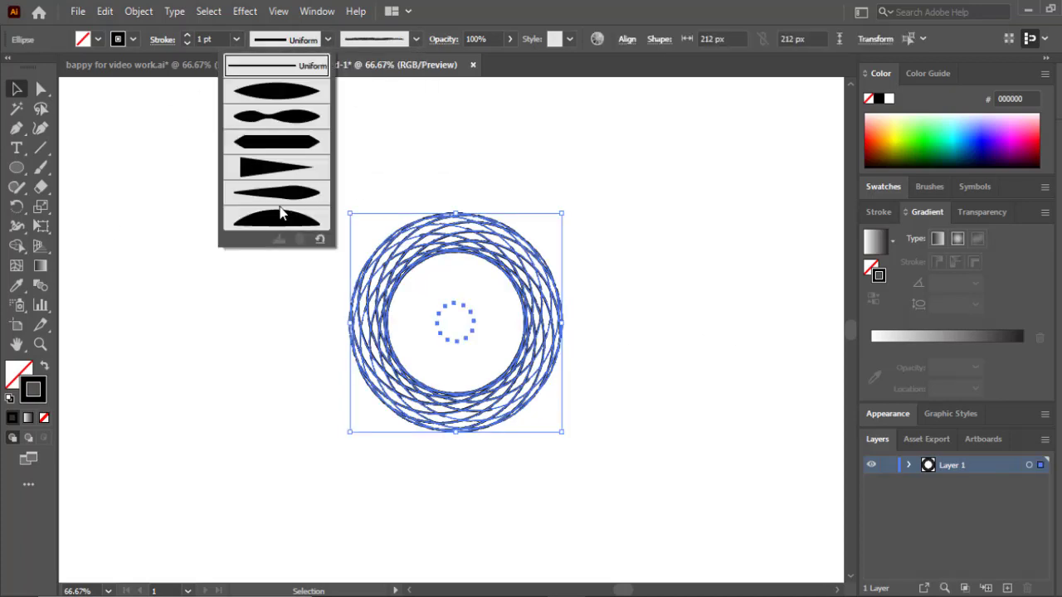
click(278, 100)
key(ctrl+equal)
key(ctrl+equal)
key(ctrl+equal)
click(788, 340)
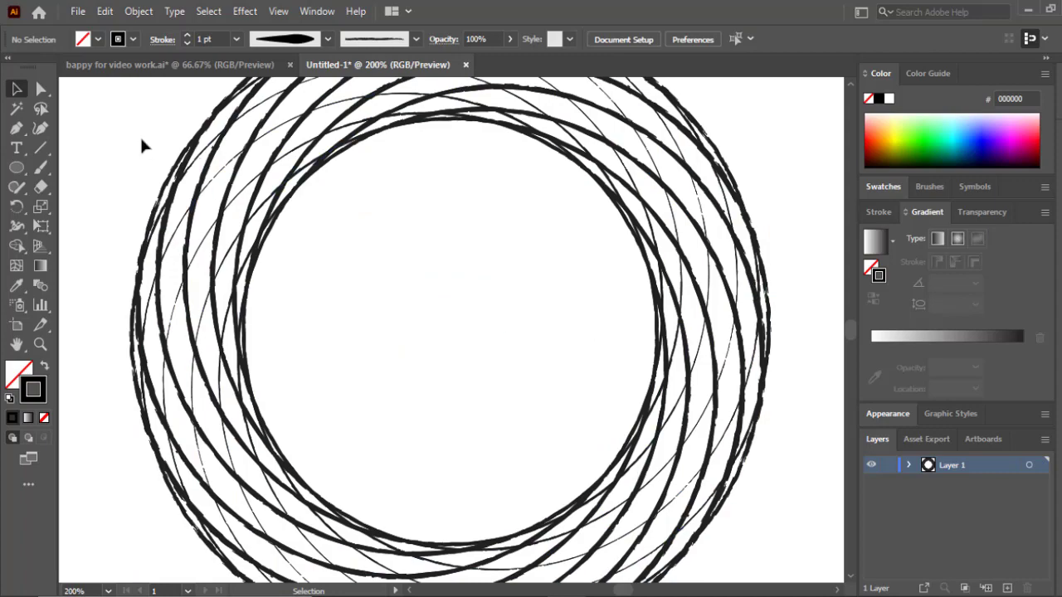
Step: Switch the circles back to the basic brush with a 4 pt stroke
drag(141, 141, 253, 194)
click(416, 39)
click(365, 105)
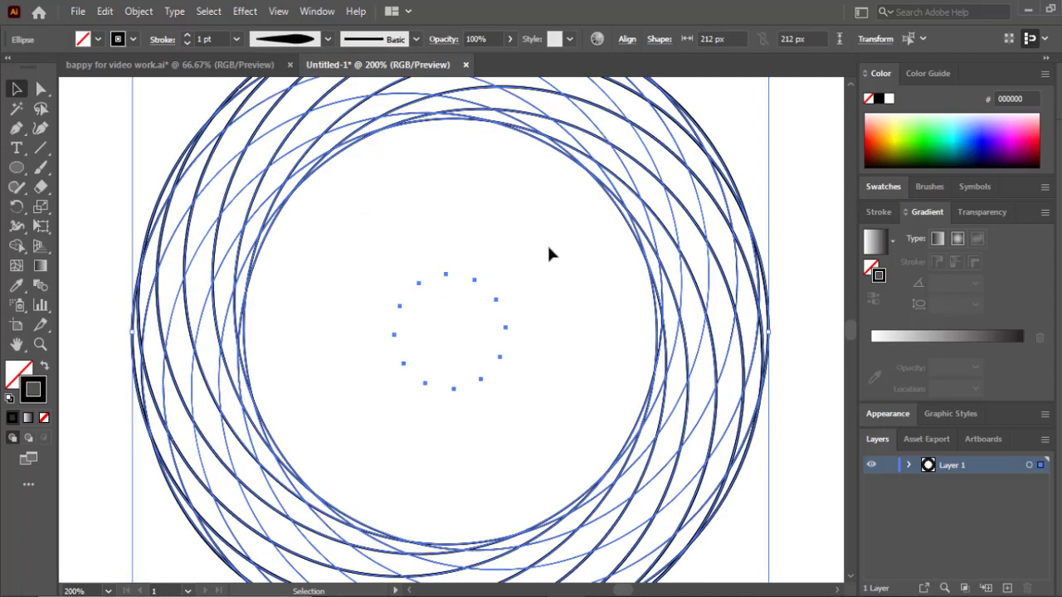
drag(147, 126, 639, 450)
click(237, 39)
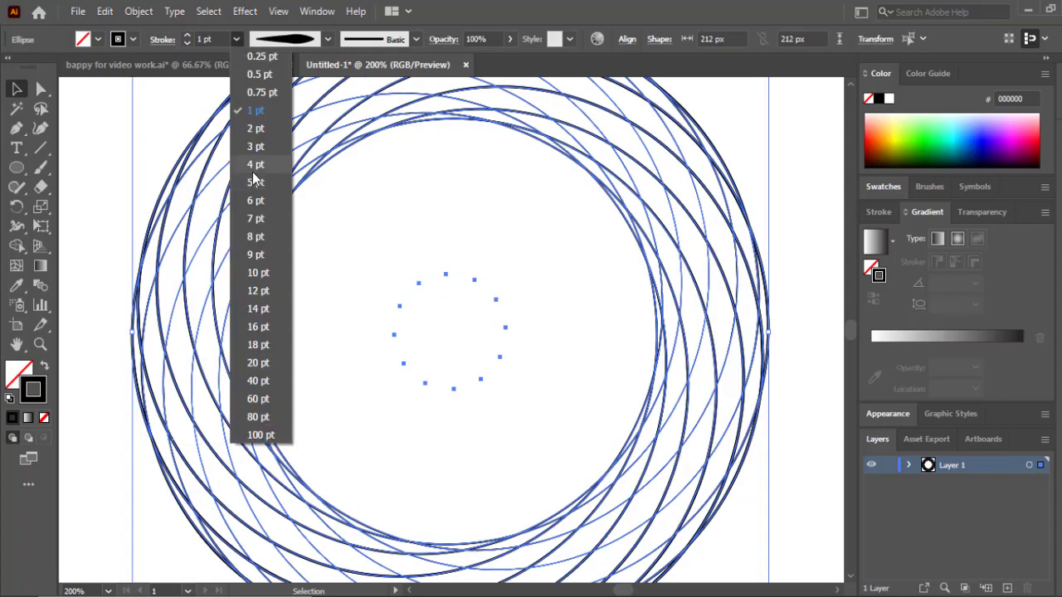
click(254, 162)
click(813, 356)
Step: Try triangle-shaped and lens-shaped width profiles on the ring circles
drag(149, 140, 634, 424)
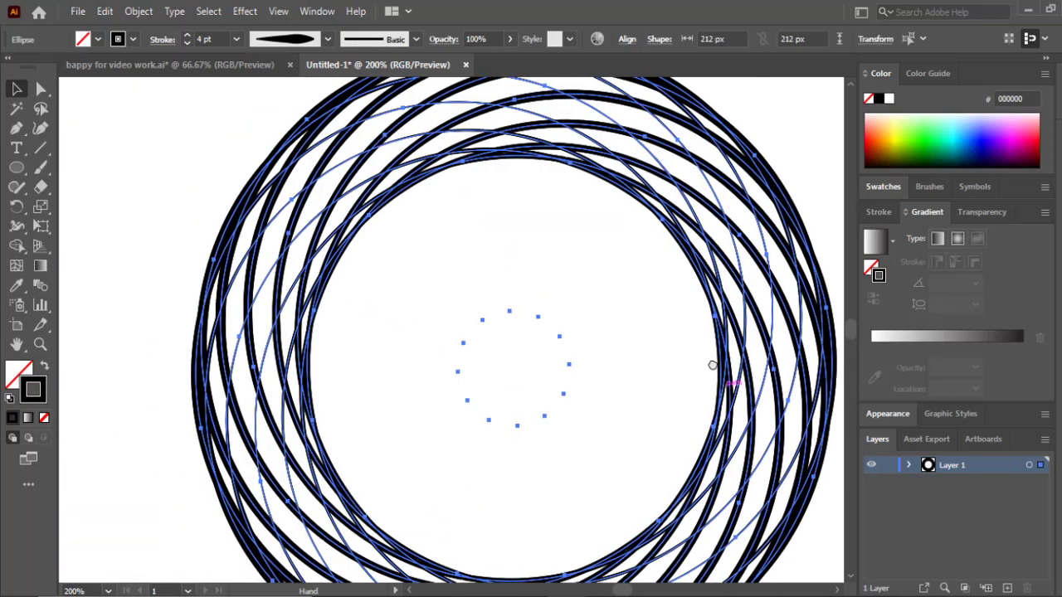
click(328, 39)
click(277, 157)
click(121, 155)
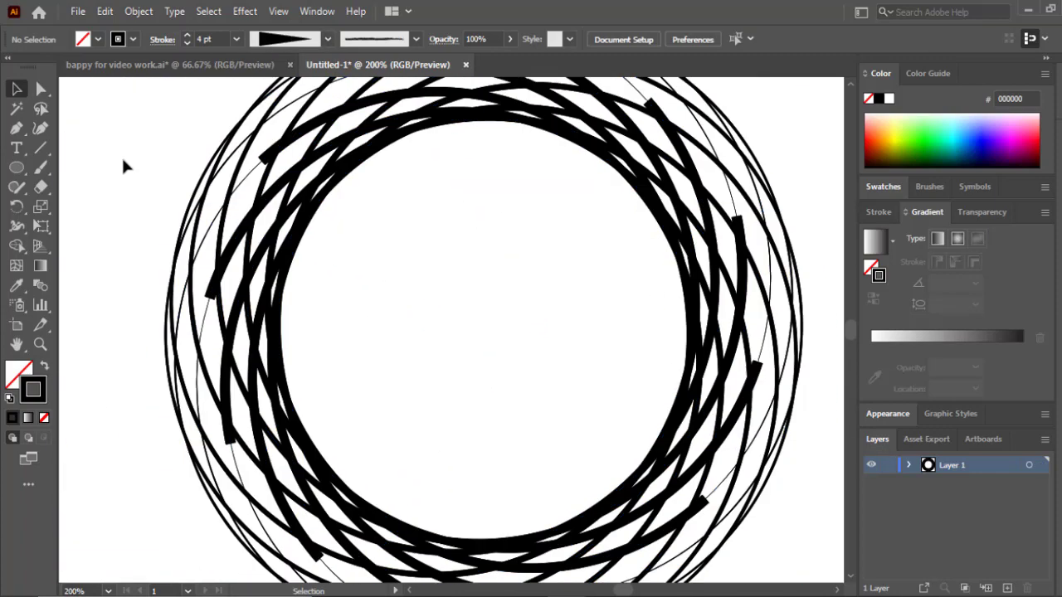
drag(105, 155, 822, 472)
click(327, 39)
click(282, 212)
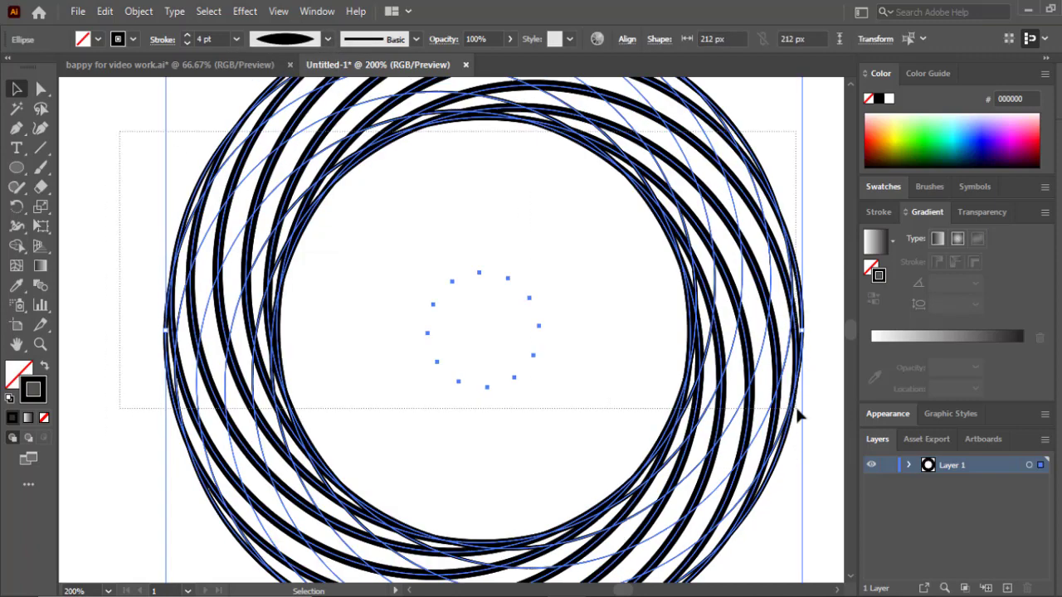
Step: Settle on a tapered width profile for all the ring circles
click(328, 39)
click(292, 152)
drag(105, 167, 822, 473)
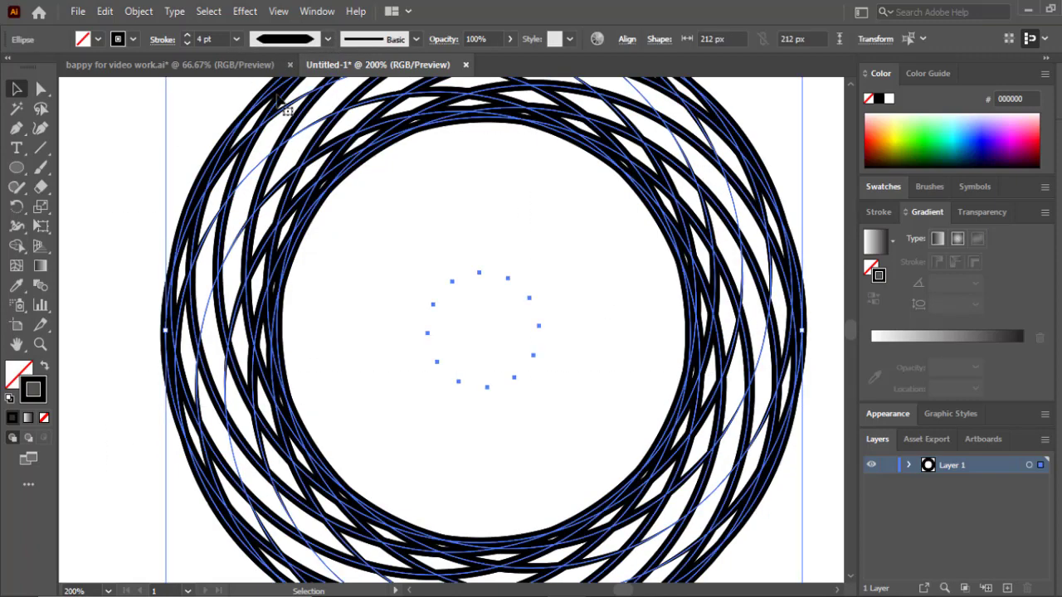
click(328, 39)
click(282, 178)
click(138, 216)
Step: Shrink the ring into the artboard's top-left corner and set its stroke to 1 pt
key(ctrl+1)
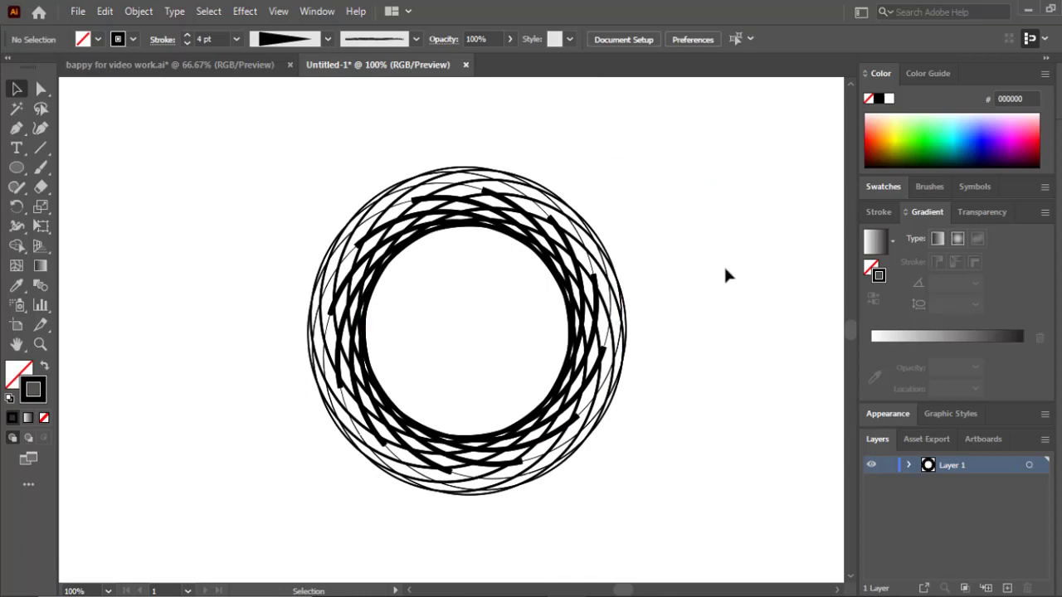
key(ctrl+a)
mouse_move(630, 500)
mouse_down()
mouse_move(434, 296)
mouse_move(188, 223)
mouse_up()
drag(65, 93, 194, 256)
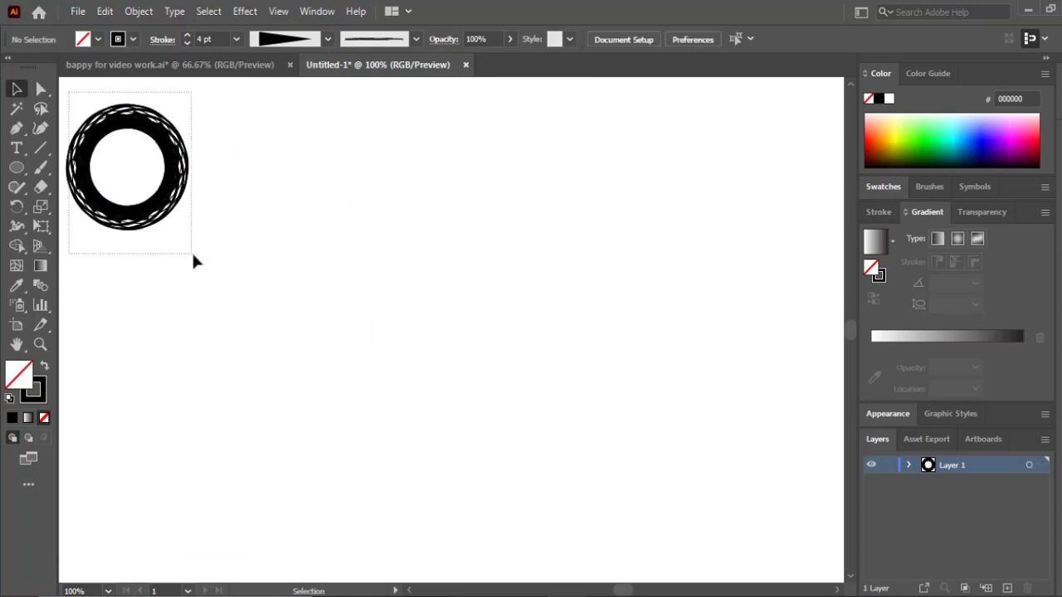
click(236, 39)
click(249, 110)
click(385, 254)
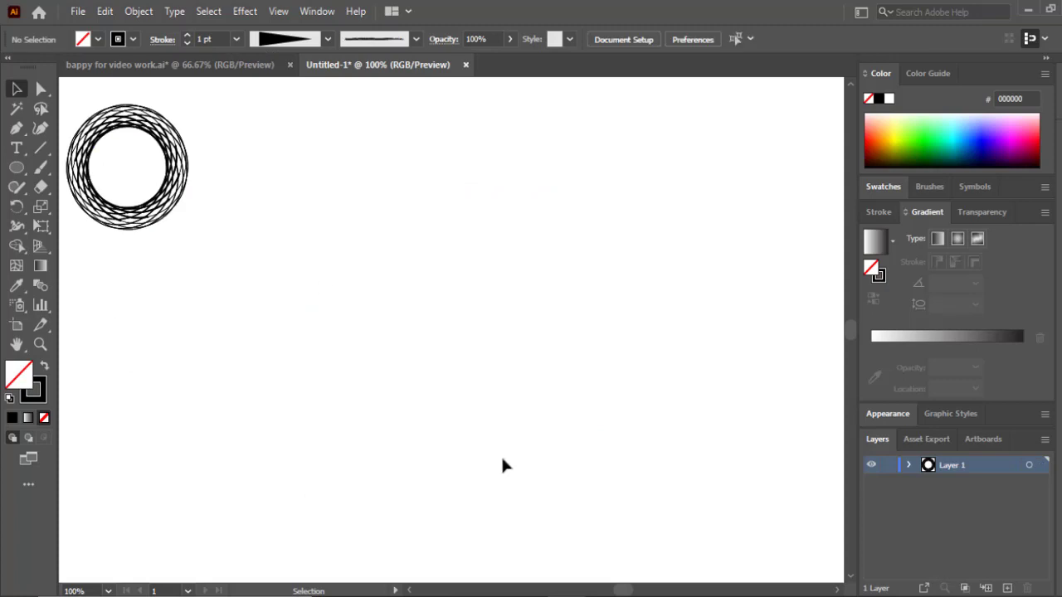
Step: Draw a small circle and a wide ellipse whose left end overlaps it
click(17, 167)
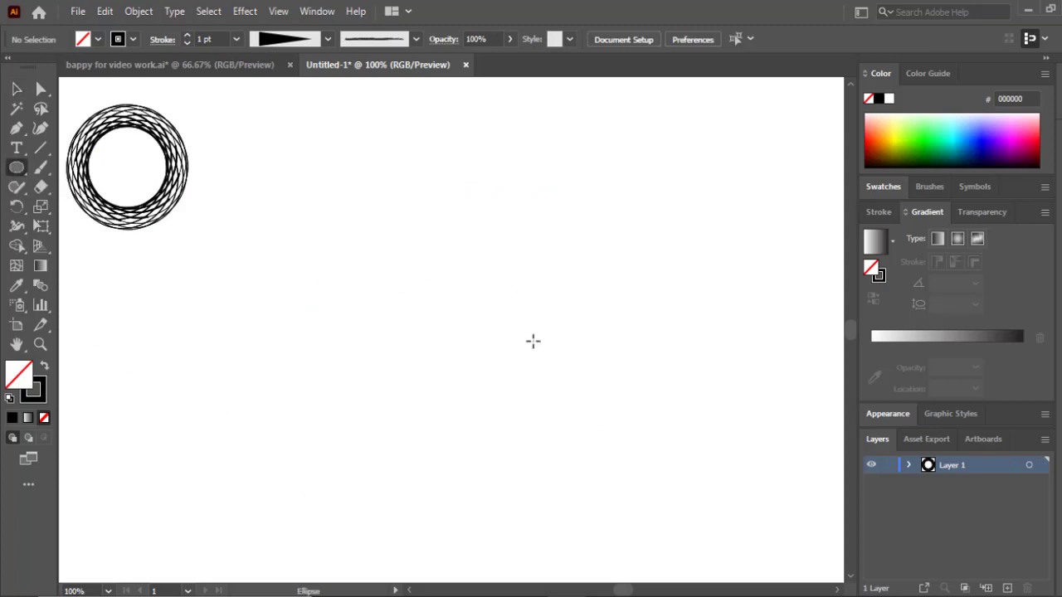
drag(531, 320, 596, 386)
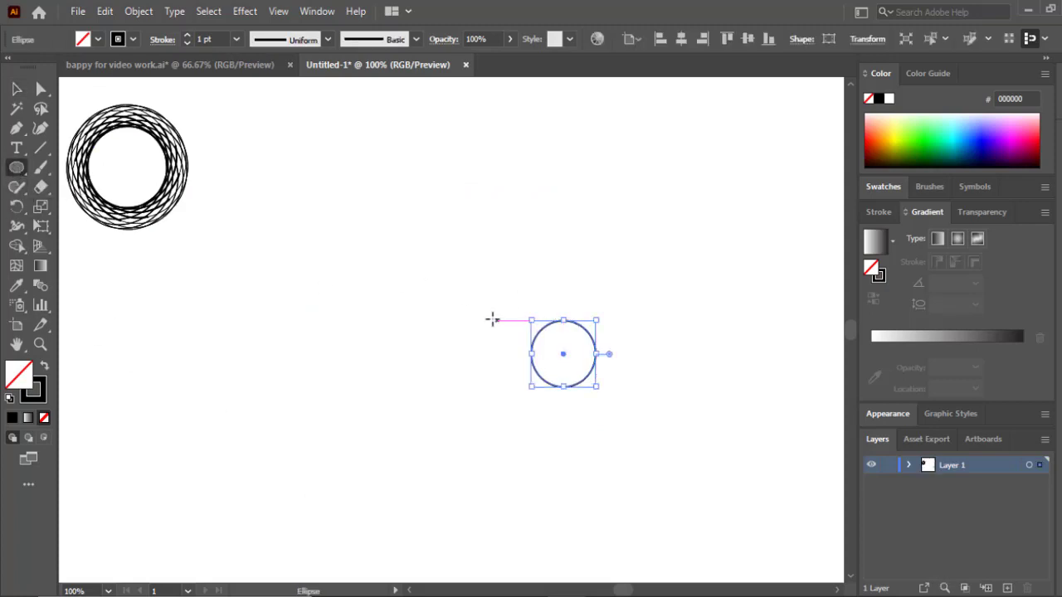
mouse_move(504, 295)
mouse_down()
mouse_move(633, 380)
mouse_move(765, 426)
mouse_up()
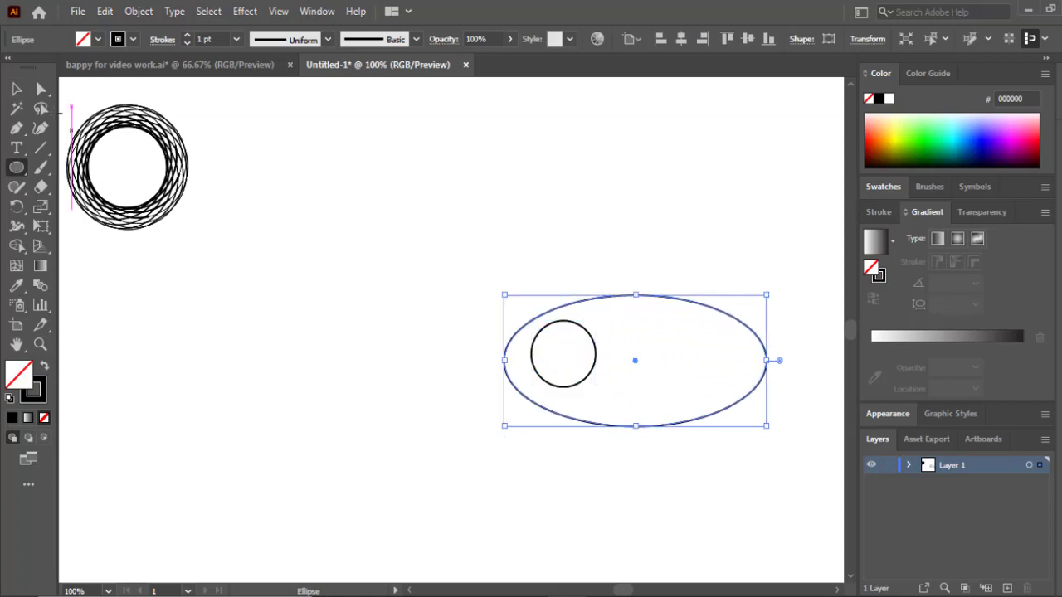
key(v)
drag(666, 429, 685, 426)
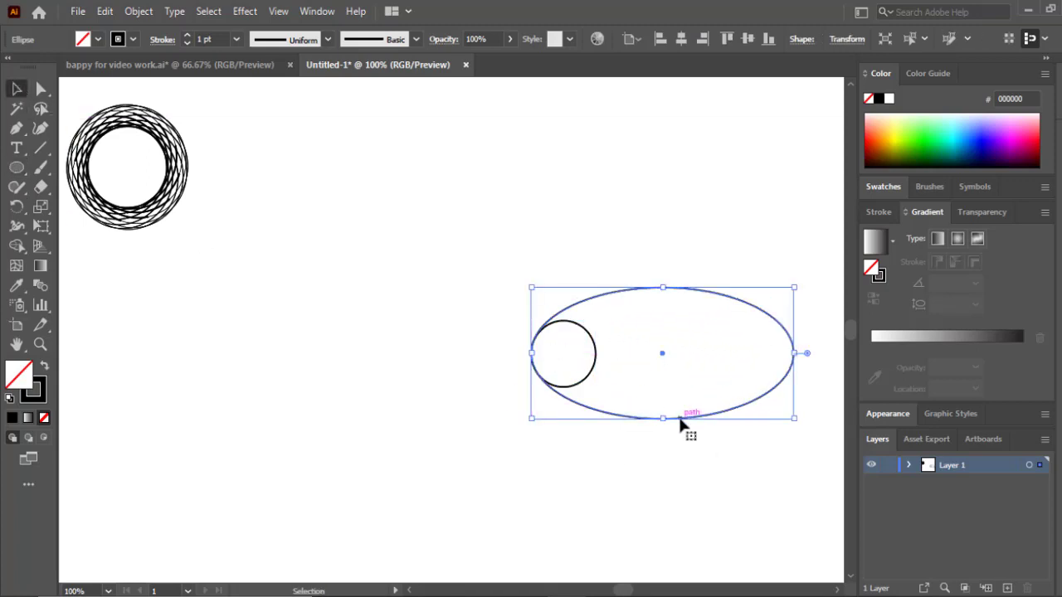
Step: Show rulers, drag guides crossing at the small circle's centre, and select the ellipse
click(546, 327)
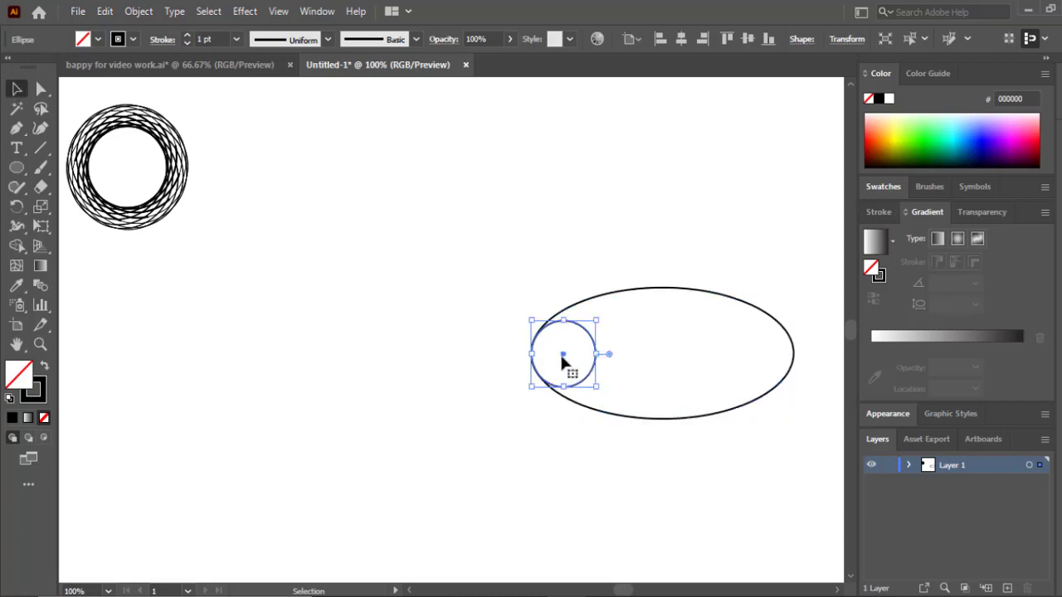
key(ctrl+r)
drag(65, 355, 563, 353)
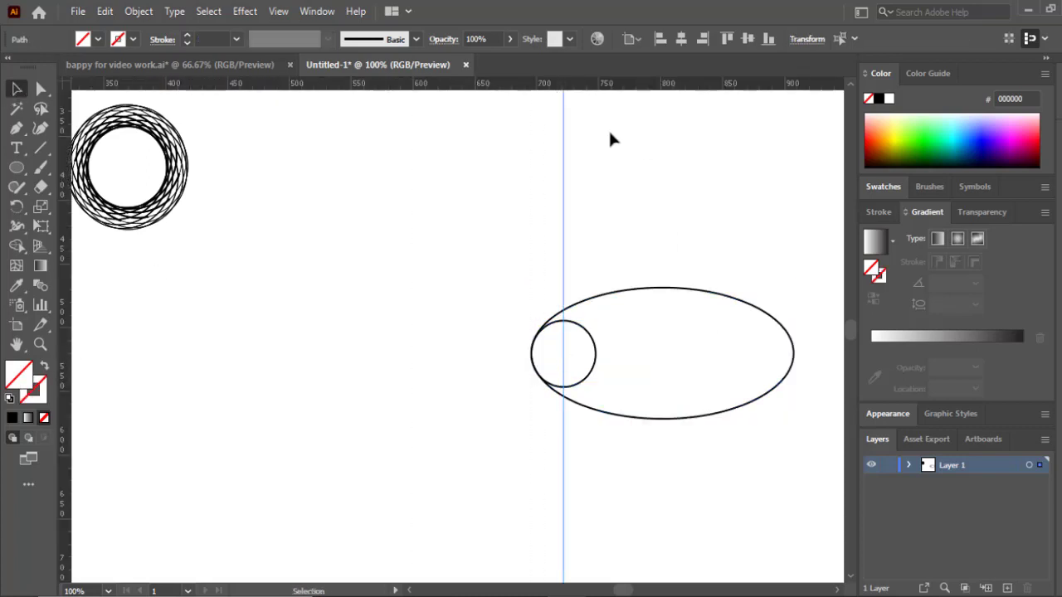
drag(608, 83, 607, 352)
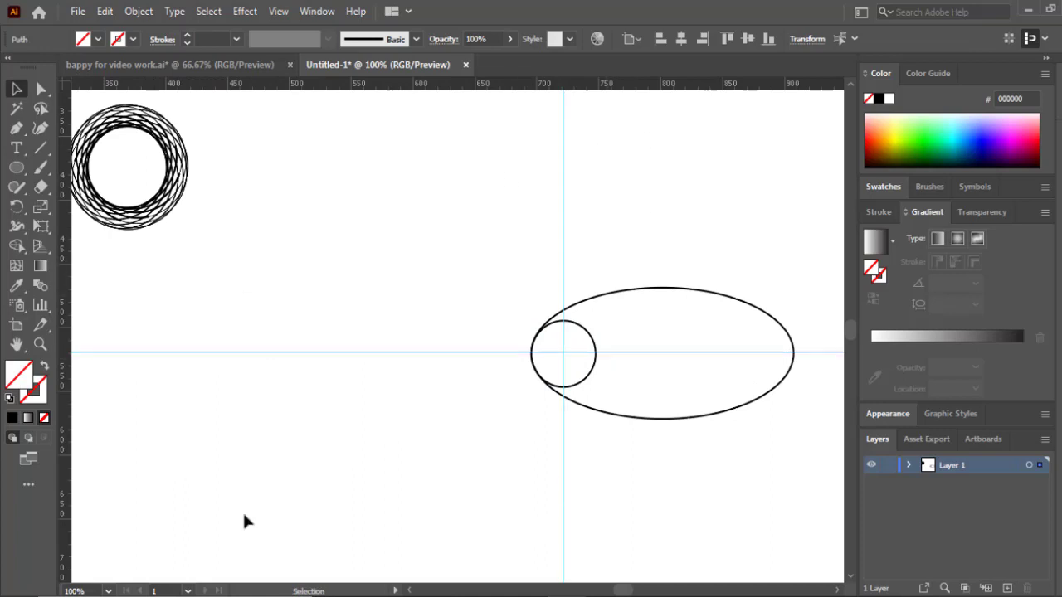
click(735, 410)
key(r)
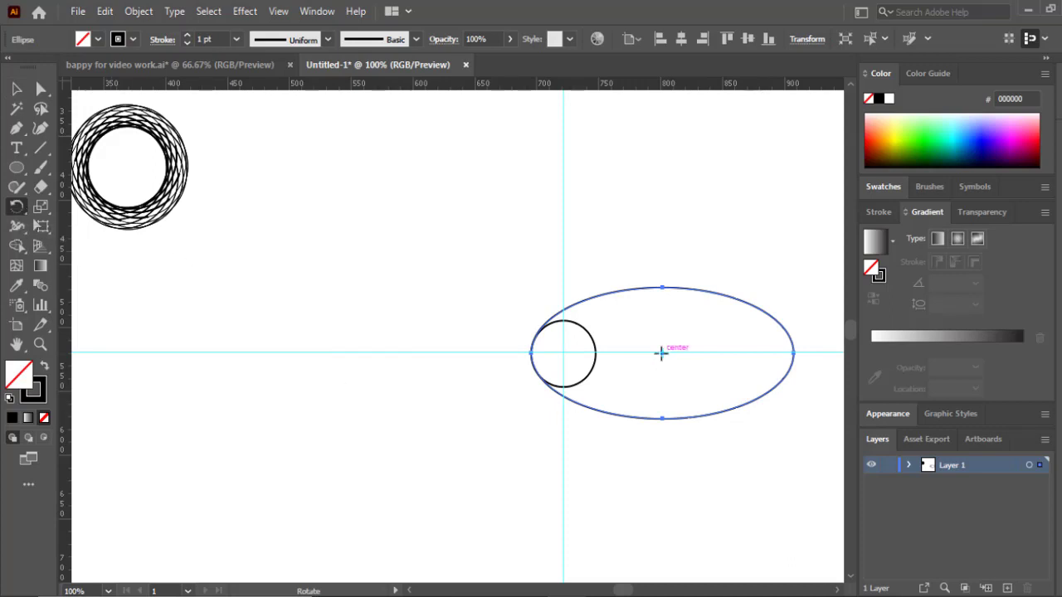
Step: Set the rotation origin at the small circle's centre and undo a trial rotation
drag(661, 353, 651, 355)
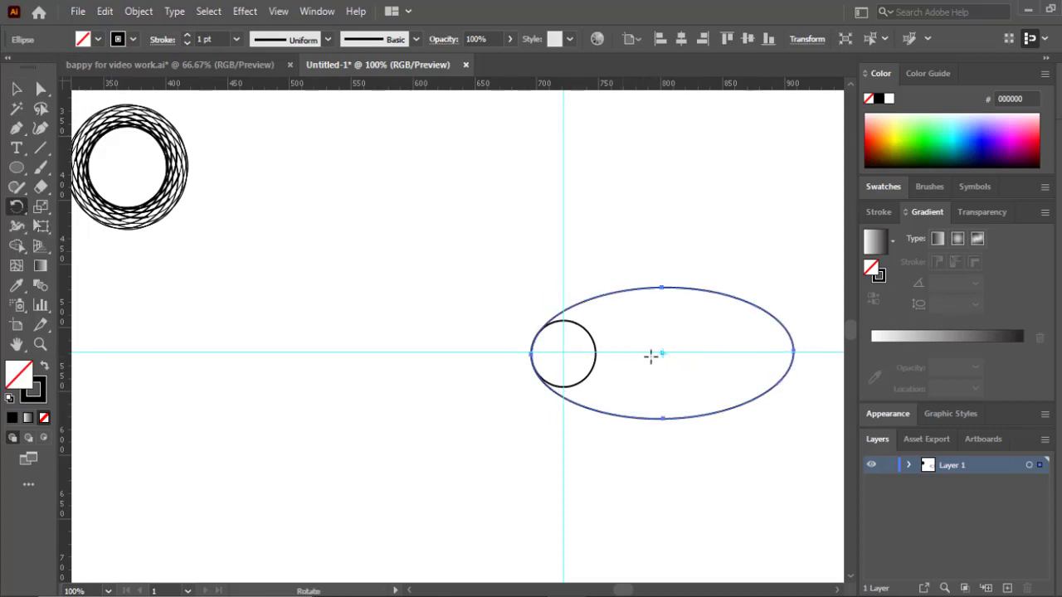
click(564, 353)
mouse_move(562, 347)
mouse_down()
mouse_move(569, 360)
mouse_move(559, 357)
mouse_up()
key(ctrl+z)
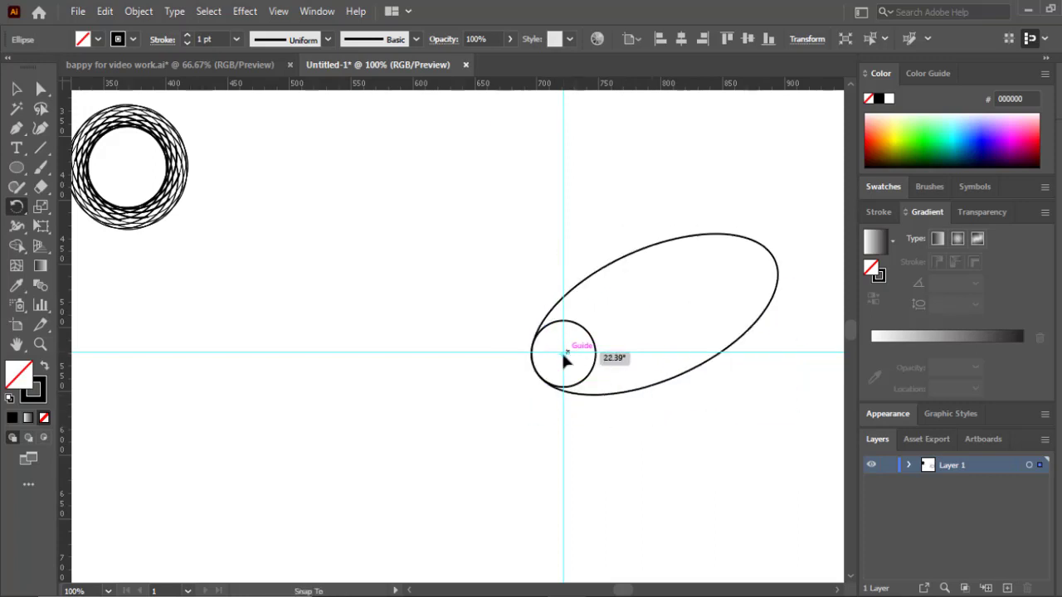
key(ctrl+z)
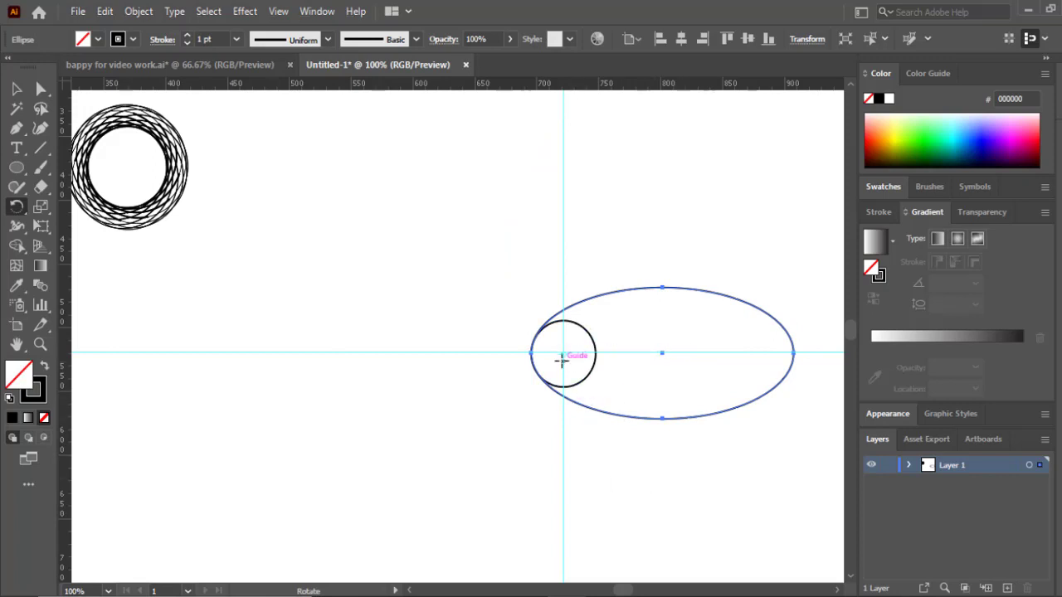
Step: Copy the ellipse rotated 40° around the circle's centre and repeat with Ctrl+D
alt+click(561, 352)
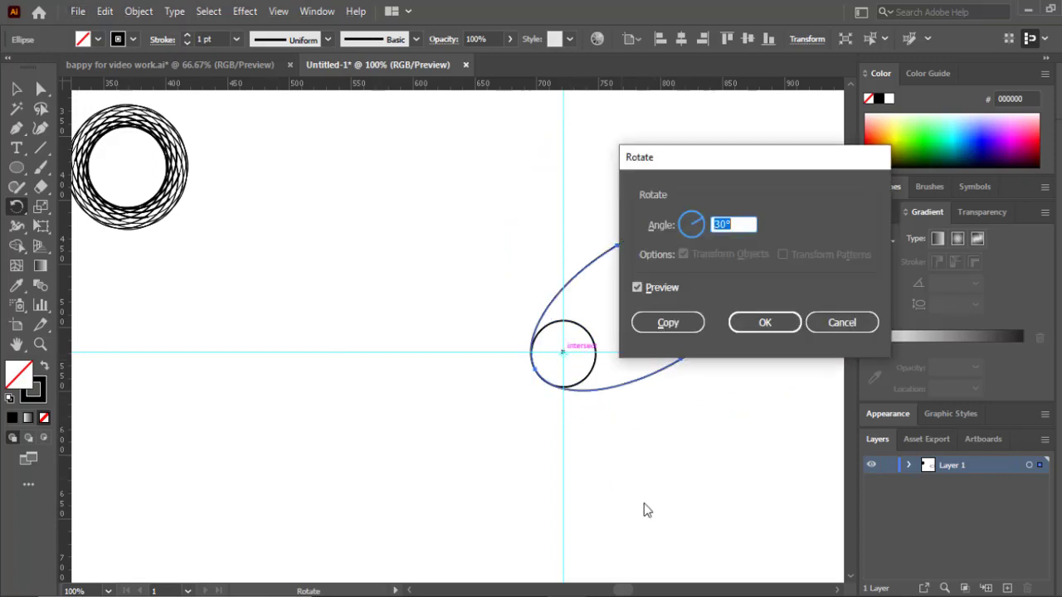
text(40)
click(678, 328)
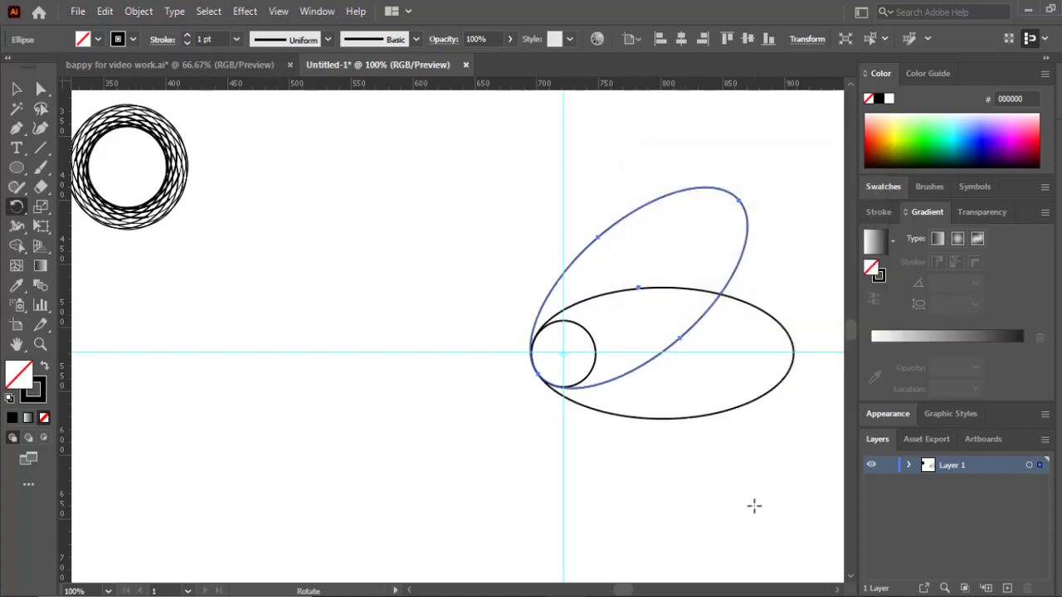
key(ctrl+d)
key(ctrl+d)
key(ctrl+d)
key(ctrl+d)
key(ctrl+d)
key(ctrl+d)
key(ctrl+d)
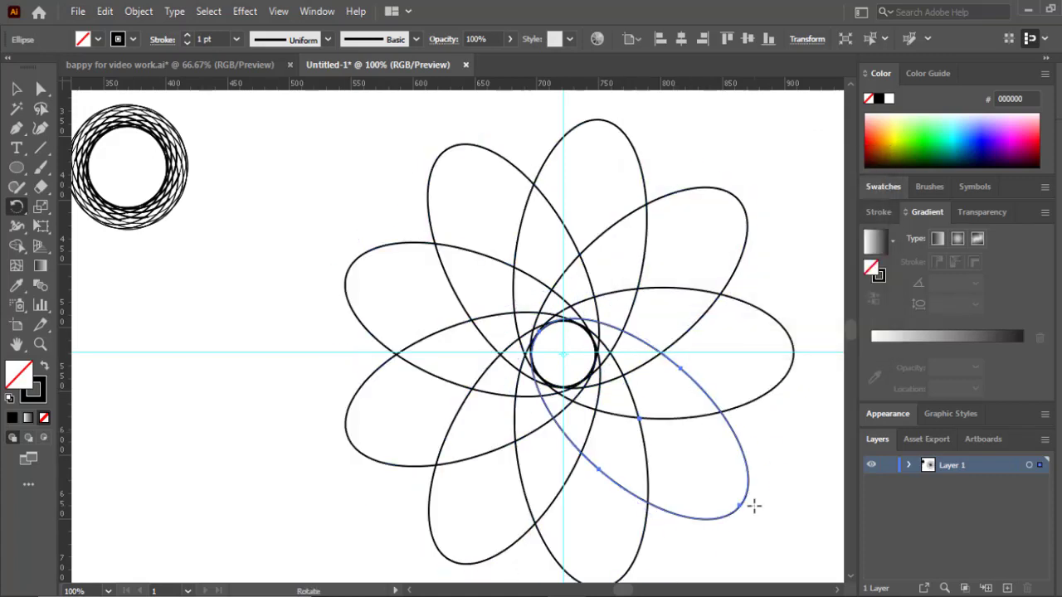
Step: Draw a large 315×315 px circle centred on the flower's middle
click(17, 167)
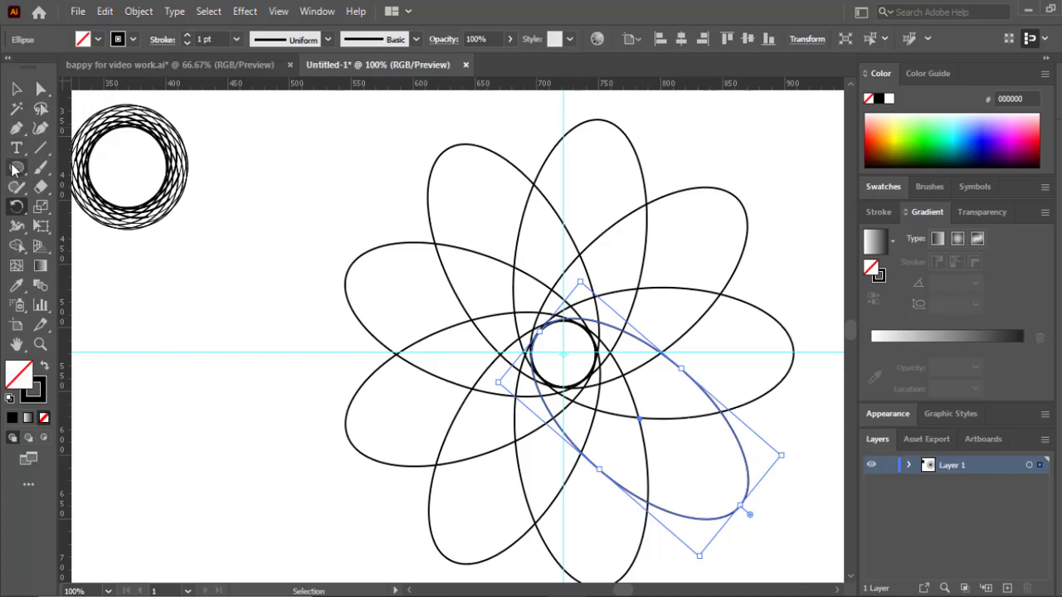
drag(290, 230, 722, 580)
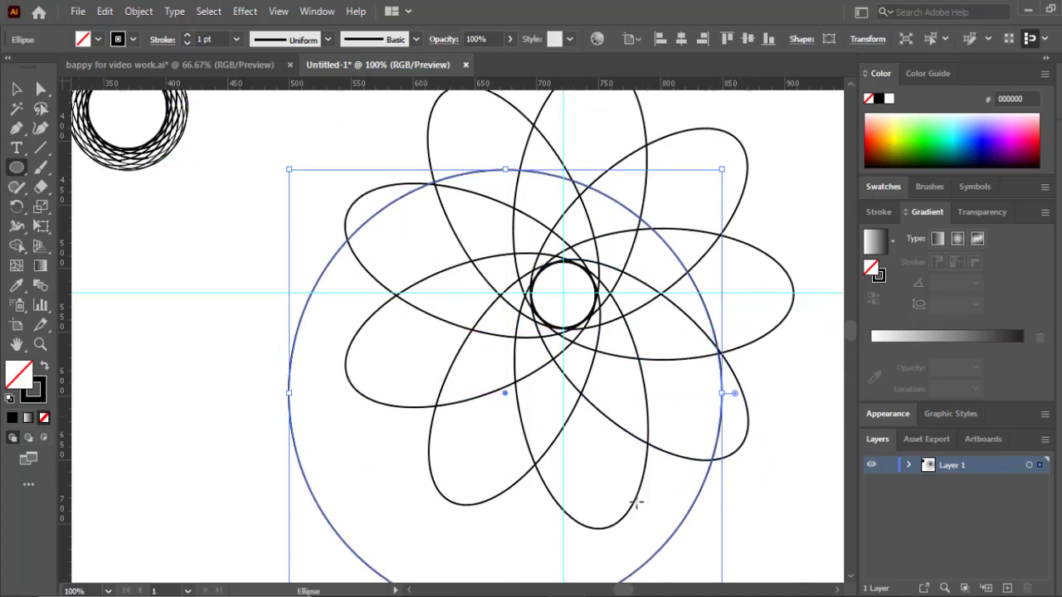
key(v)
drag(295, 409, 356, 320)
drag(786, 567, 747, 521)
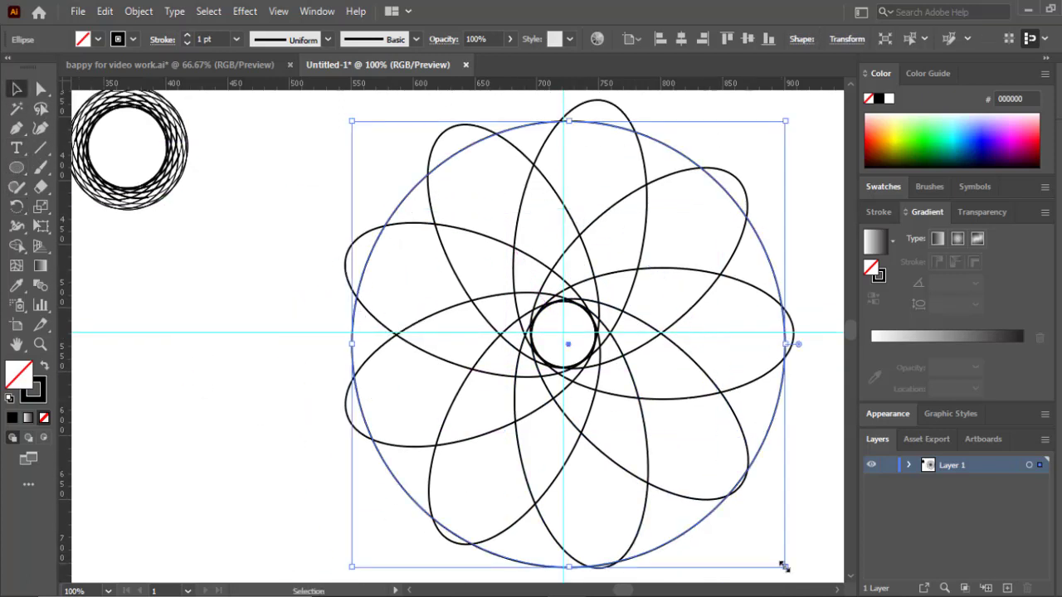
drag(684, 440, 707, 463)
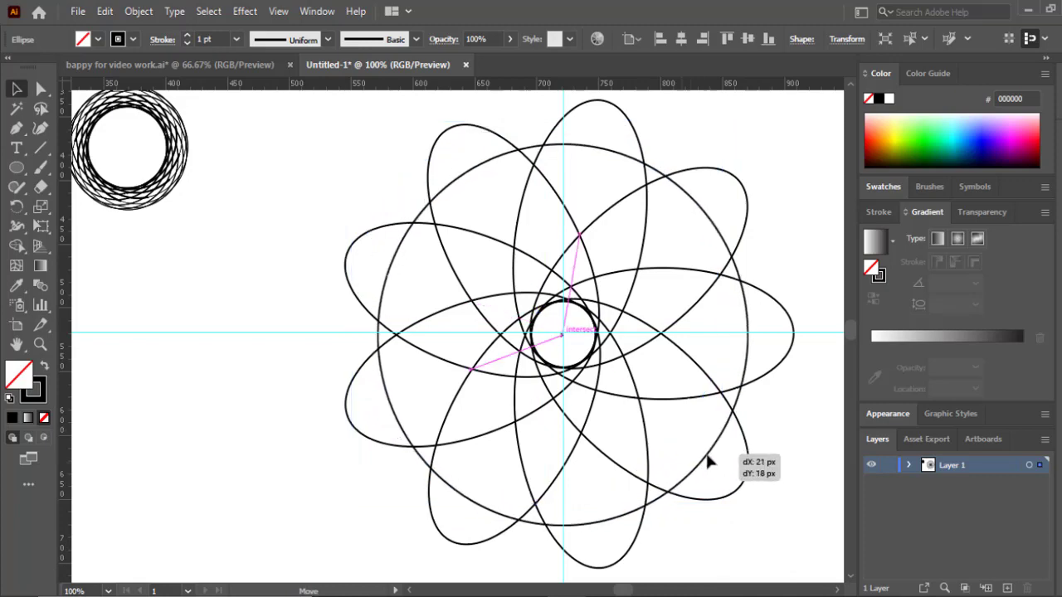
Step: Select all the ellipses and circles for shape building
scroll(747, 510, down, 4)
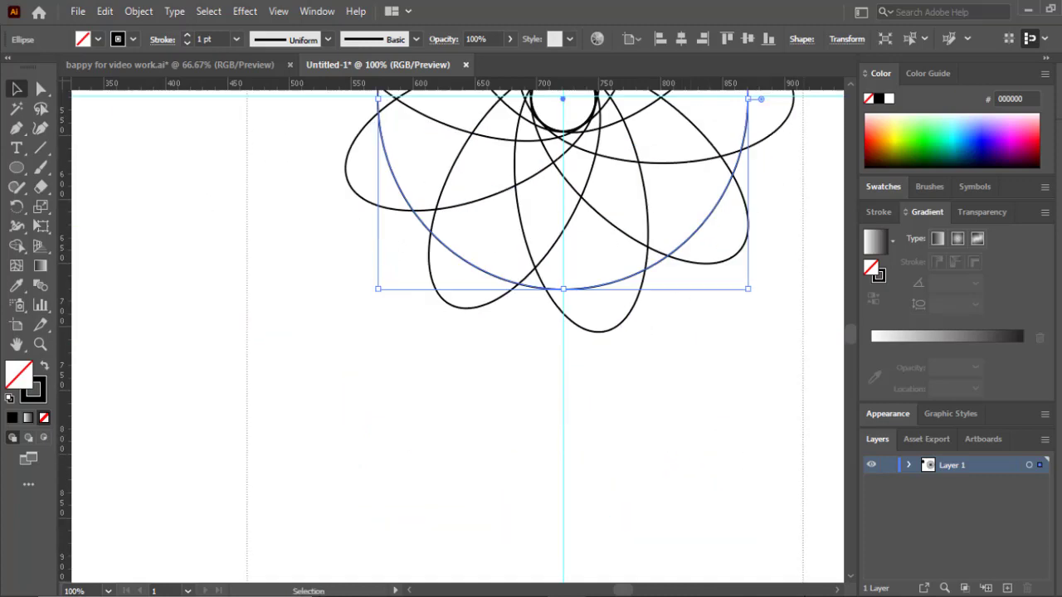
scroll(822, 407, up, 3)
key(ctrl+a)
scroll(823, 417, up, 2)
click(15, 246)
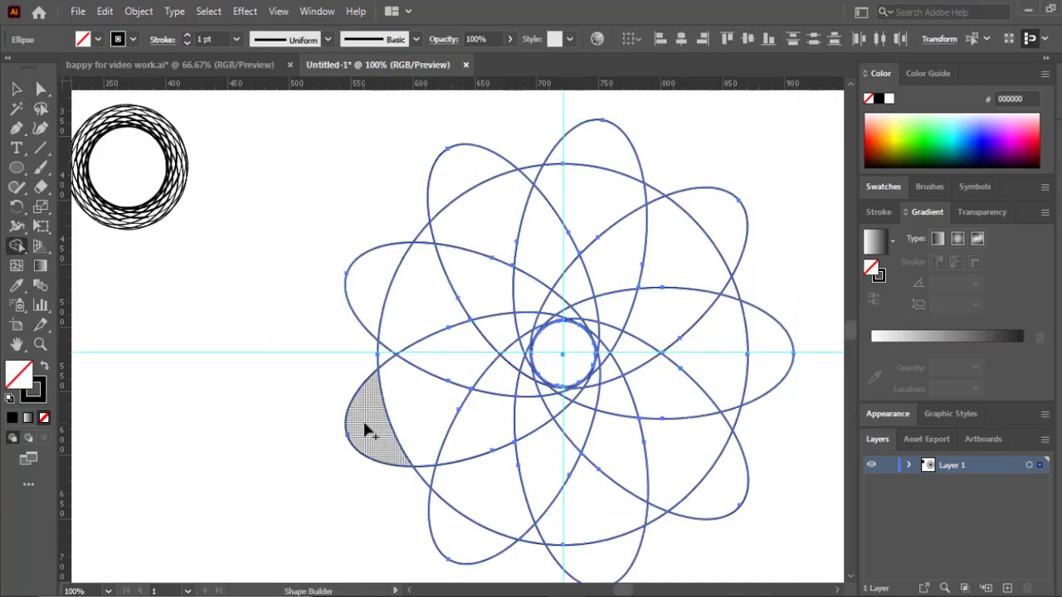
Step: Remove the petal parts outside the big circle and merge the lower-right blade into one piece
mouse_move(418, 219)
mouse_down()
mouse_move(742, 348)
mouse_move(504, 555)
mouse_move(492, 550)
mouse_up()
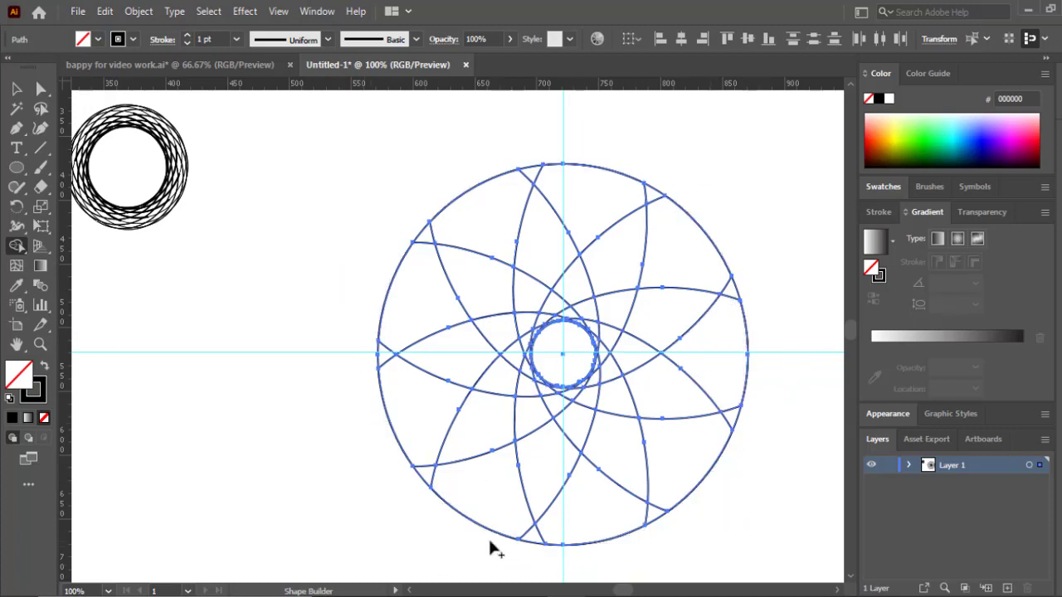
drag(733, 419, 535, 369)
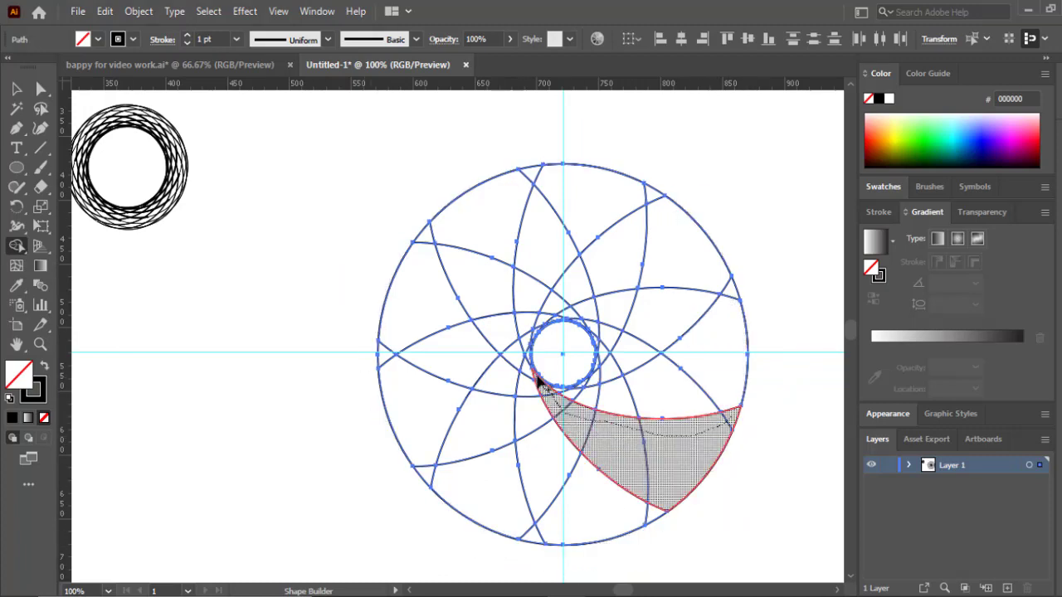
mouse_move(698, 438)
mouse_down()
mouse_move(569, 418)
mouse_move(541, 389)
mouse_up()
drag(735, 420, 543, 390)
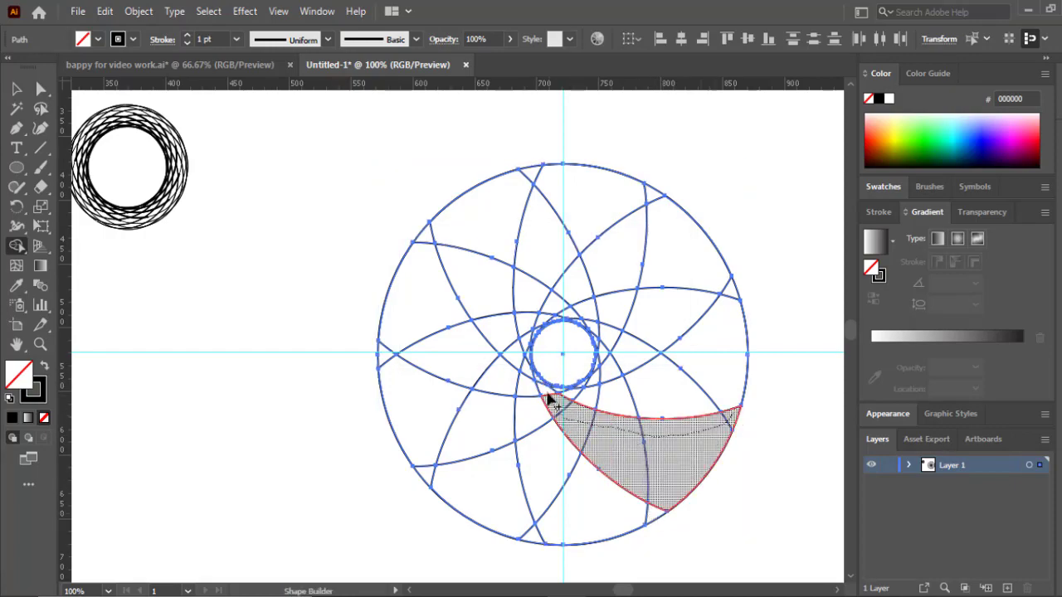
Step: Merge the blade regions near the centre, the narrow sliver, and the lower blade
key(ctrl+equal)
key(ctrl+equal)
key(ctrl+equal)
scroll(647, 415, down, 3)
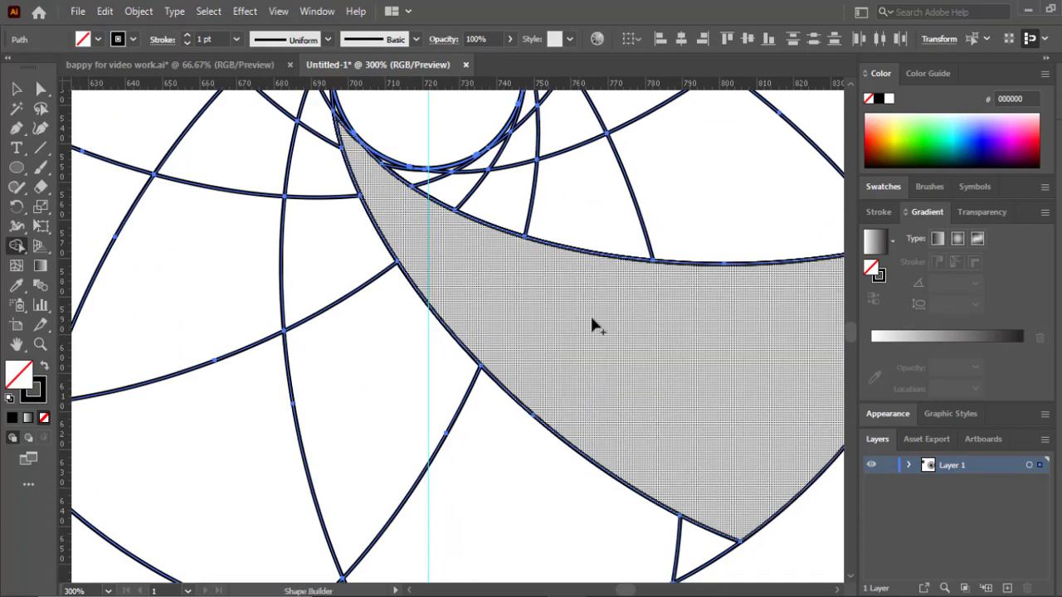
drag(590, 314, 340, 170)
scroll(404, 332, left, 3)
scroll(404, 332, down, 2)
scroll(396, 454, up, 4)
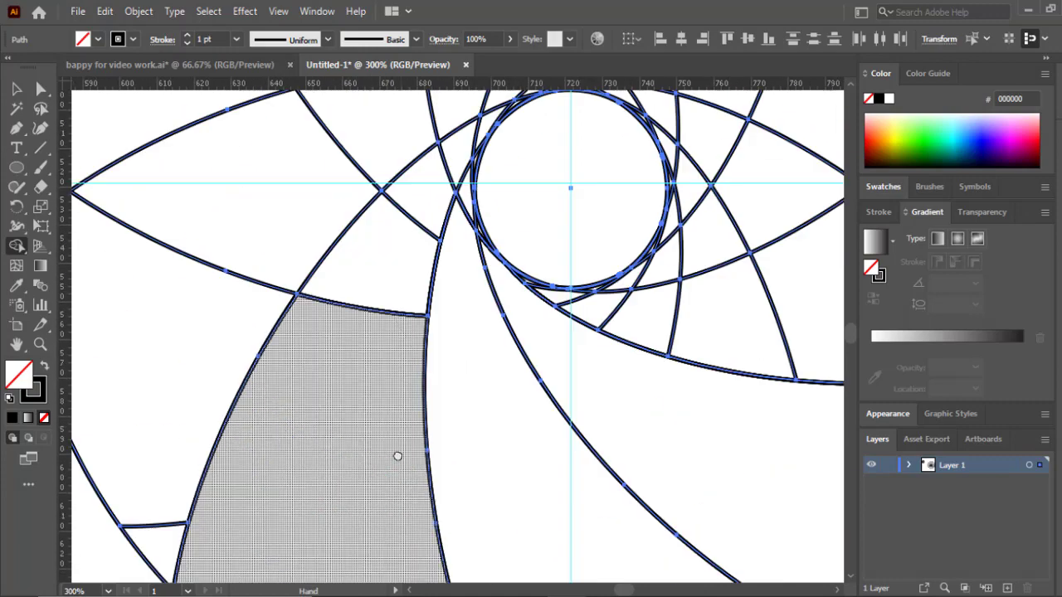
scroll(432, 357, up, 1)
drag(465, 264, 462, 274)
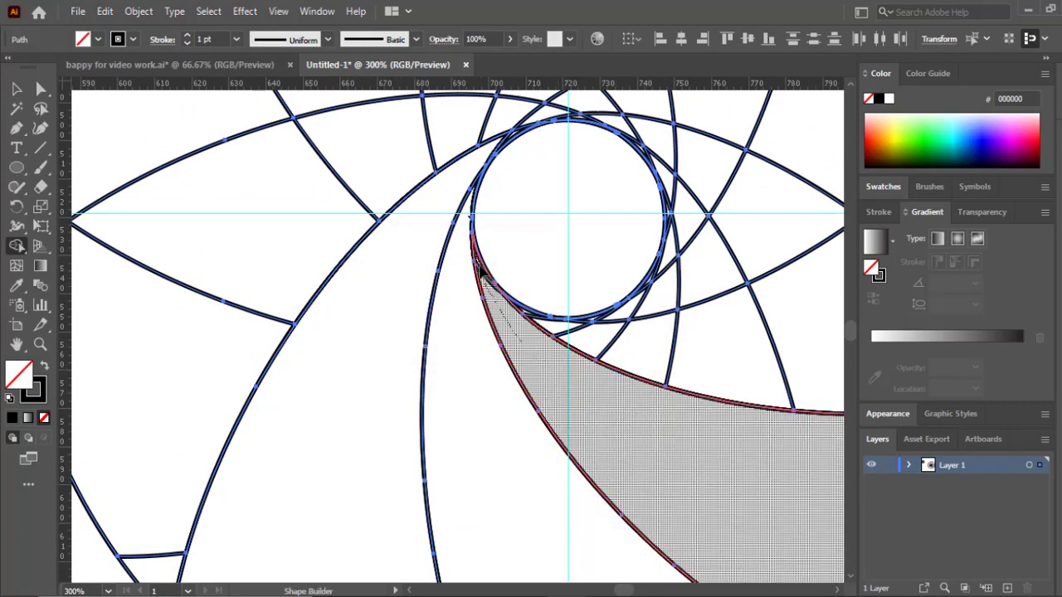
drag(554, 365, 485, 282)
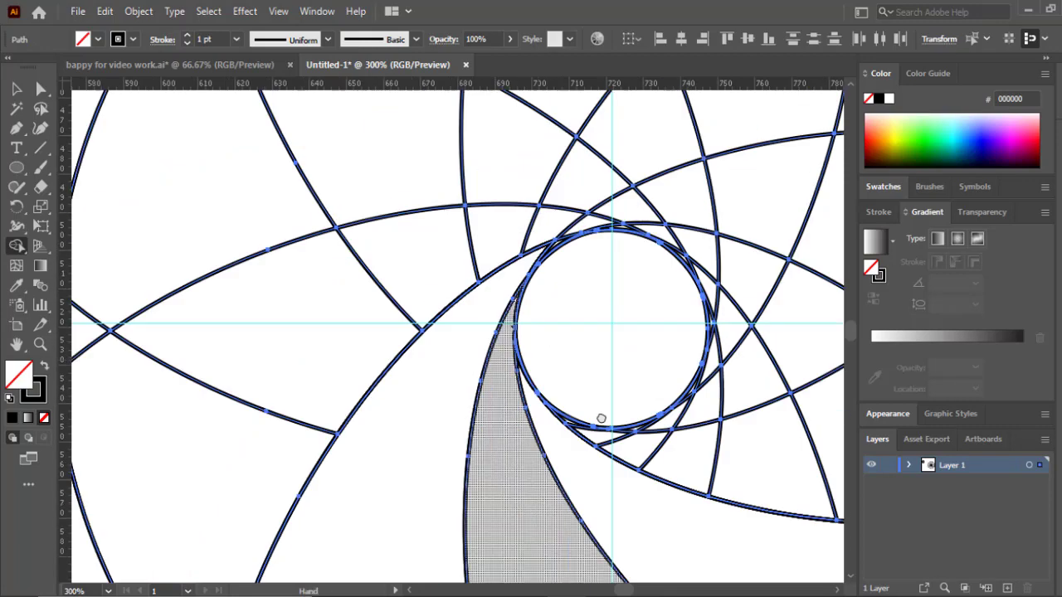
Step: Unite the next blade up to the small circle and the upper blade into single shapes
scroll(599, 422, left, 3)
mouse_move(290, 573)
mouse_down()
mouse_move(512, 170)
mouse_move(659, 119)
mouse_up()
scroll(581, 249, up, 5)
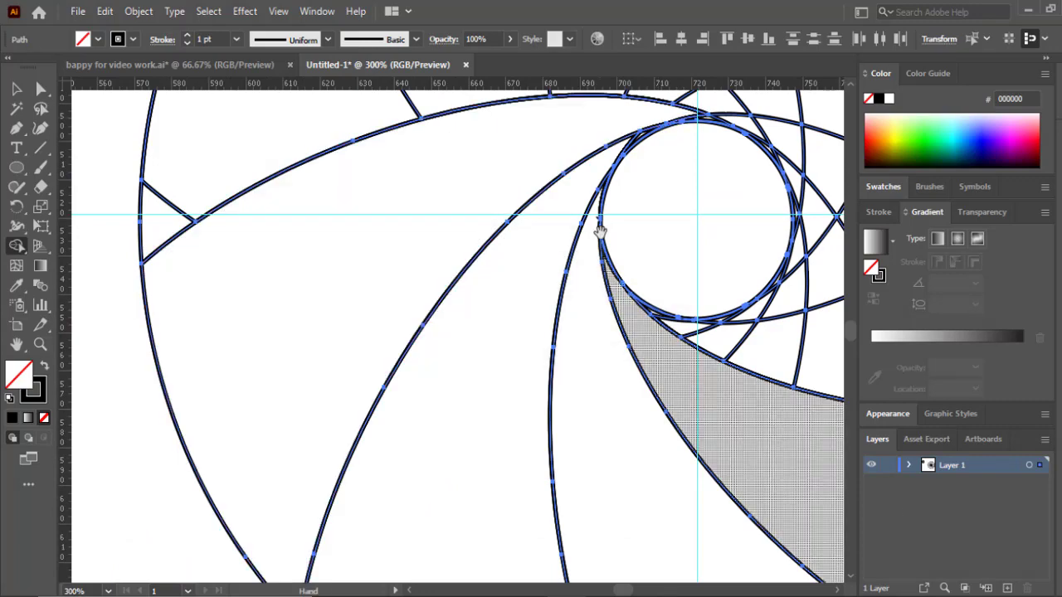
drag(160, 412, 740, 319)
scroll(581, 332, up, 5)
drag(231, 240, 633, 450)
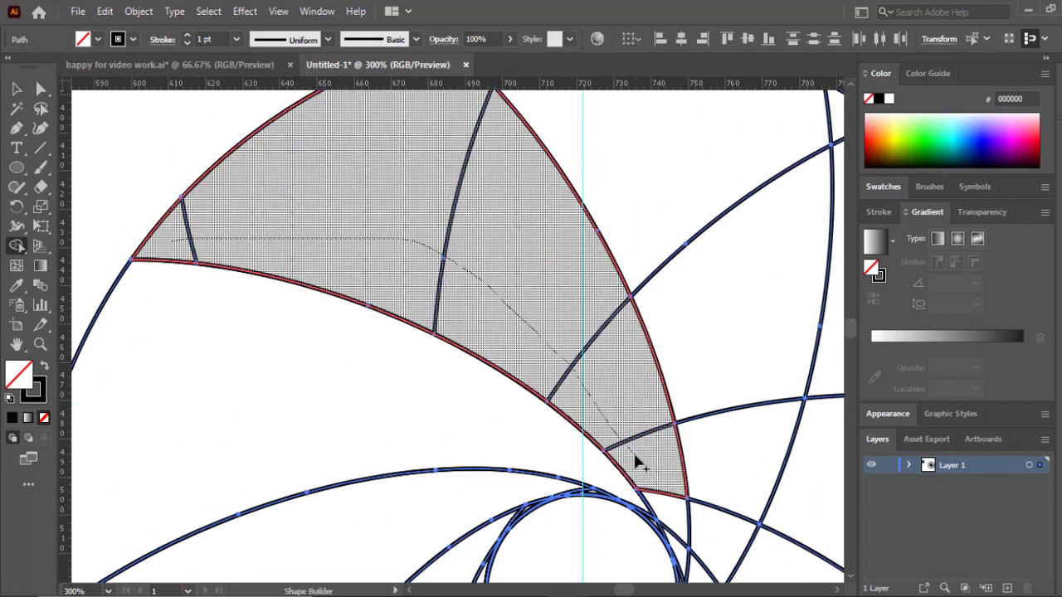
scroll(633, 450, down, 5)
scroll(586, 279, up, 5)
scroll(620, 408, down, 5)
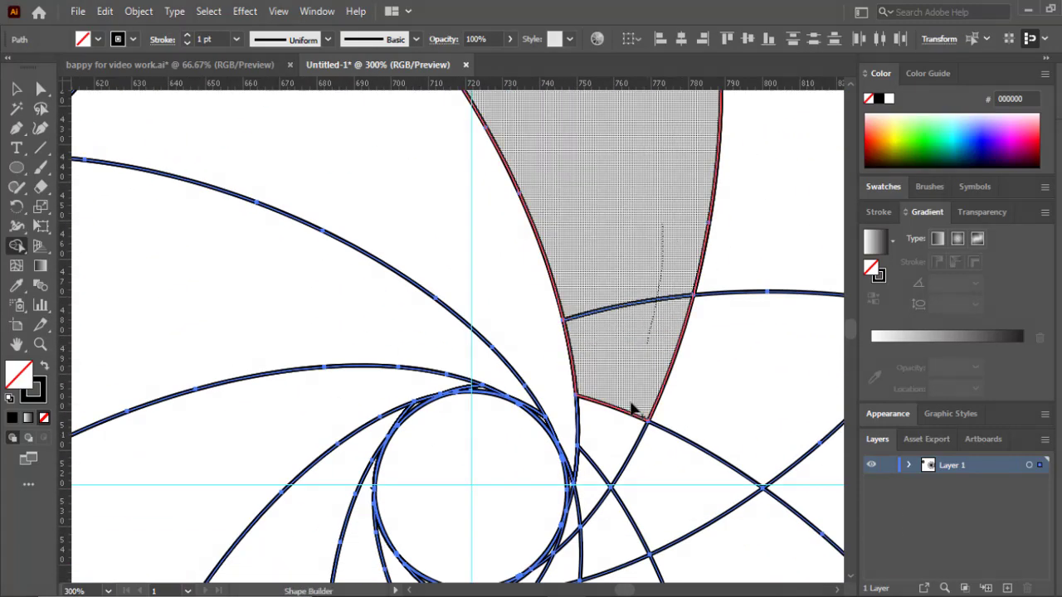
scroll(689, 403, up, 4)
scroll(580, 332, right, 5)
scroll(538, 284, down, 5)
Step: Merge the right, upper narrow and upper-left blades into single continuous shapes
drag(737, 105, 235, 512)
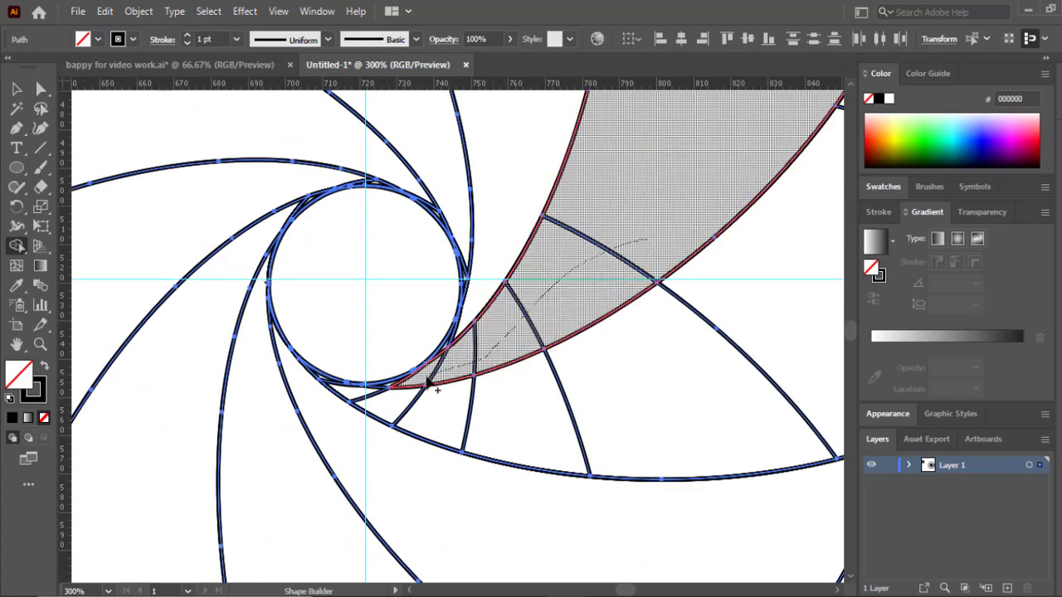
drag(384, 428, 631, 340)
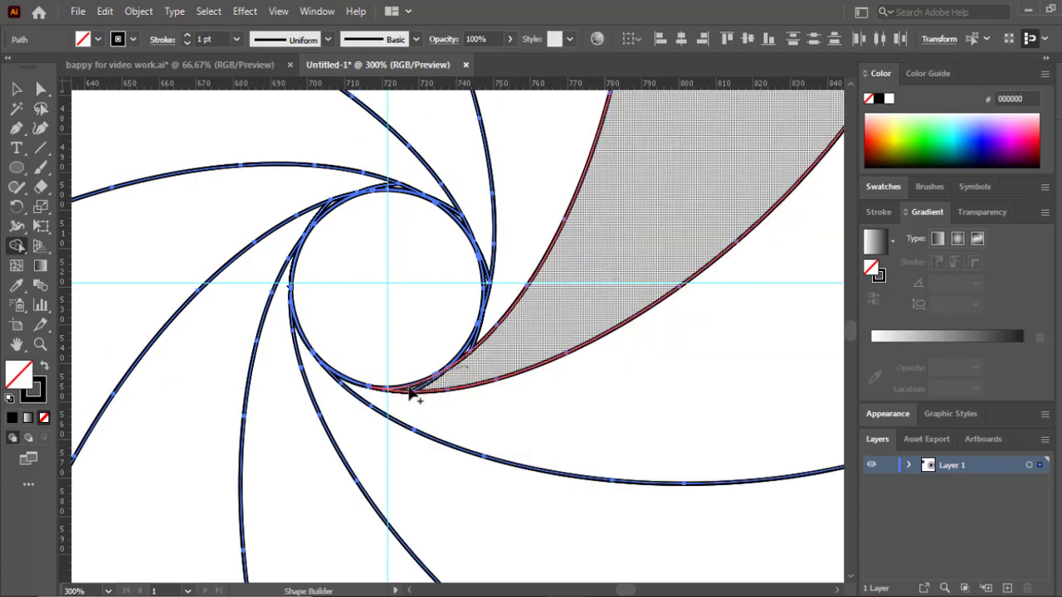
mouse_move(510, 239)
mouse_down()
mouse_move(496, 326)
mouse_move(467, 355)
mouse_up()
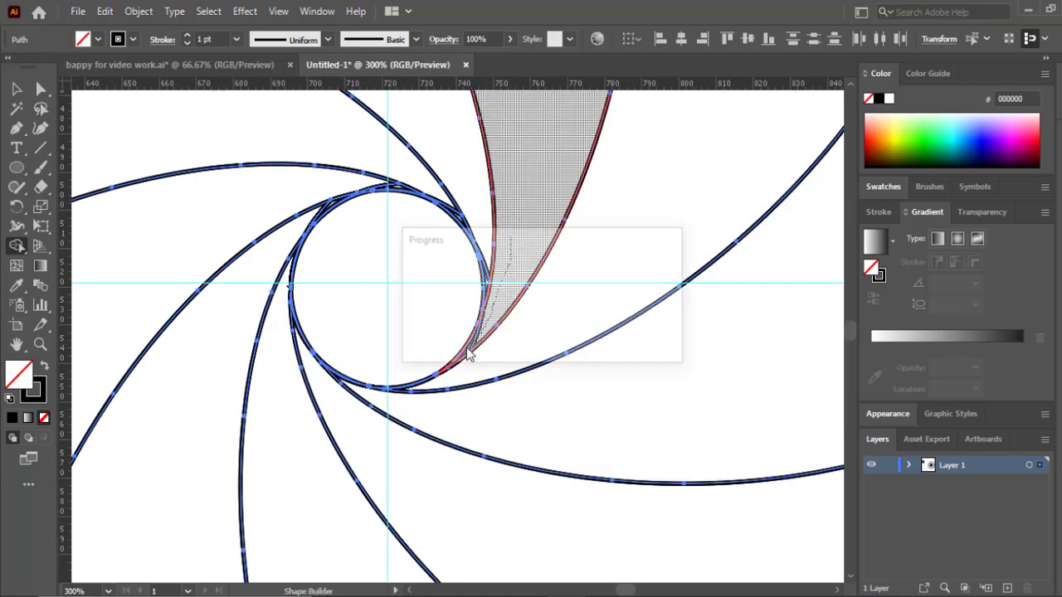
drag(461, 167, 573, 336)
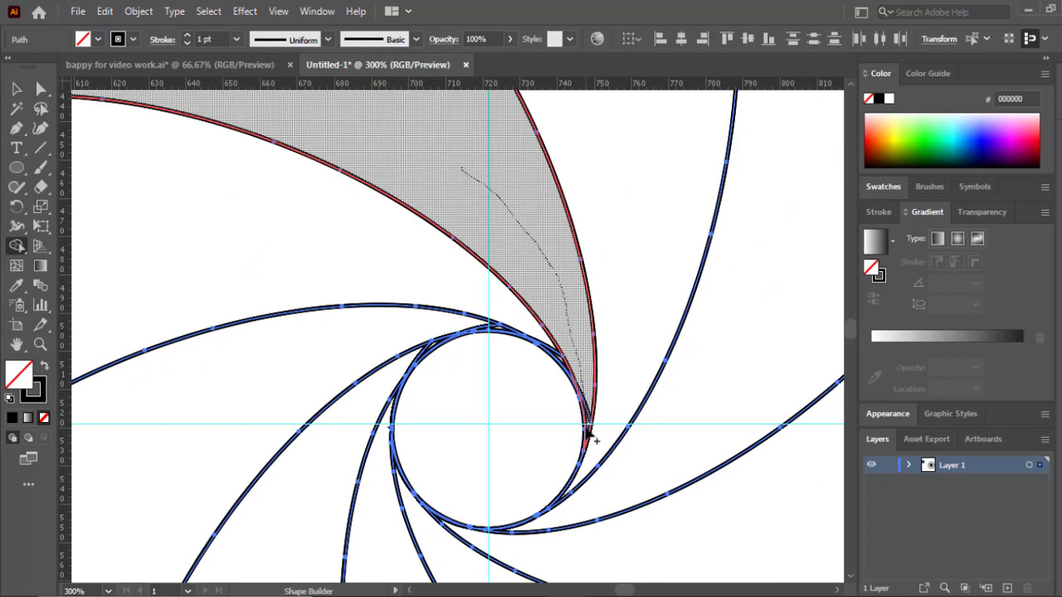
drag(587, 432, 587, 438)
drag(369, 264, 469, 309)
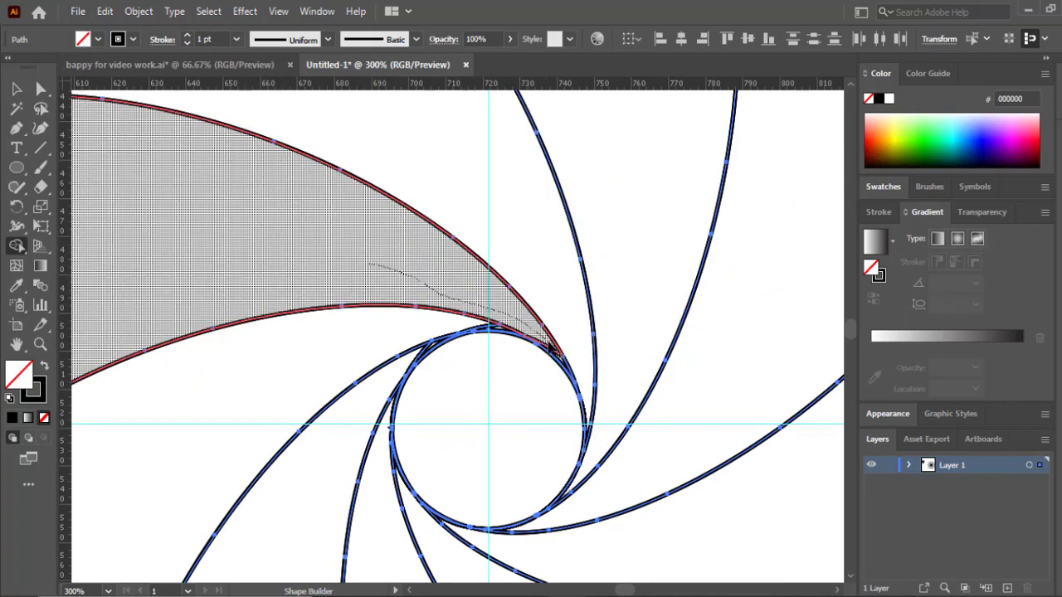
drag(573, 379, 563, 368)
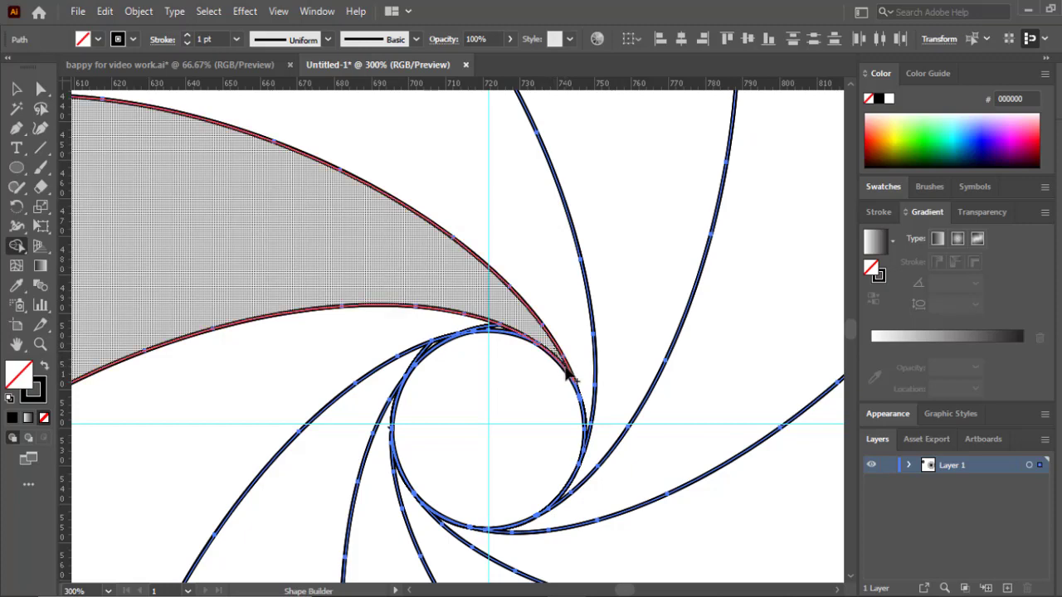
click(570, 378)
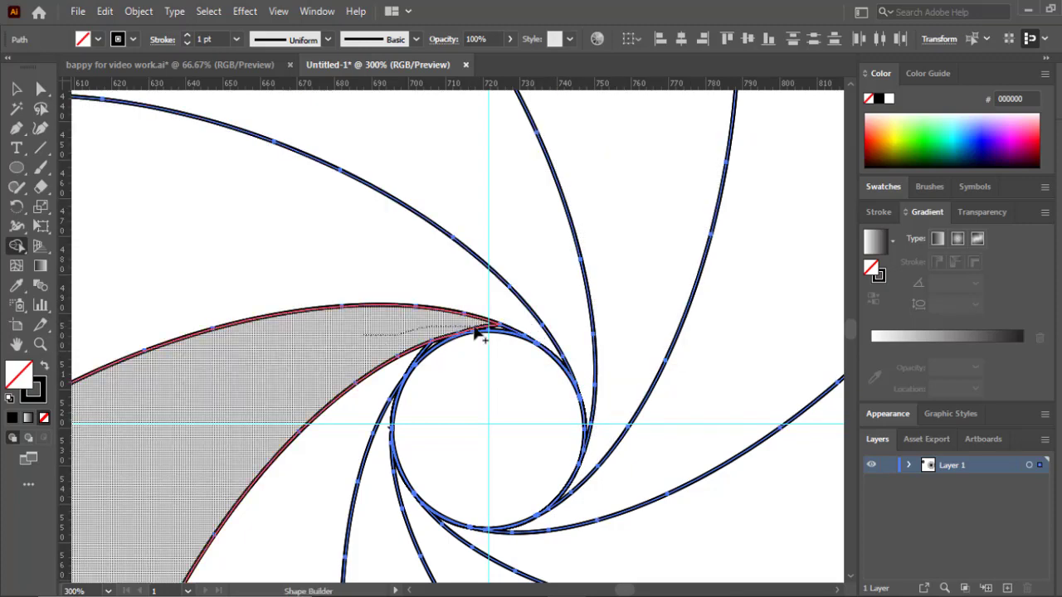
Step: Join the remaining lower-left, left and lower-right wedge pieces into their blades, then view the whole circle
drag(499, 330, 498, 330)
mouse_move(428, 326)
mouse_down()
mouse_move(510, 334)
mouse_move(448, 336)
mouse_up()
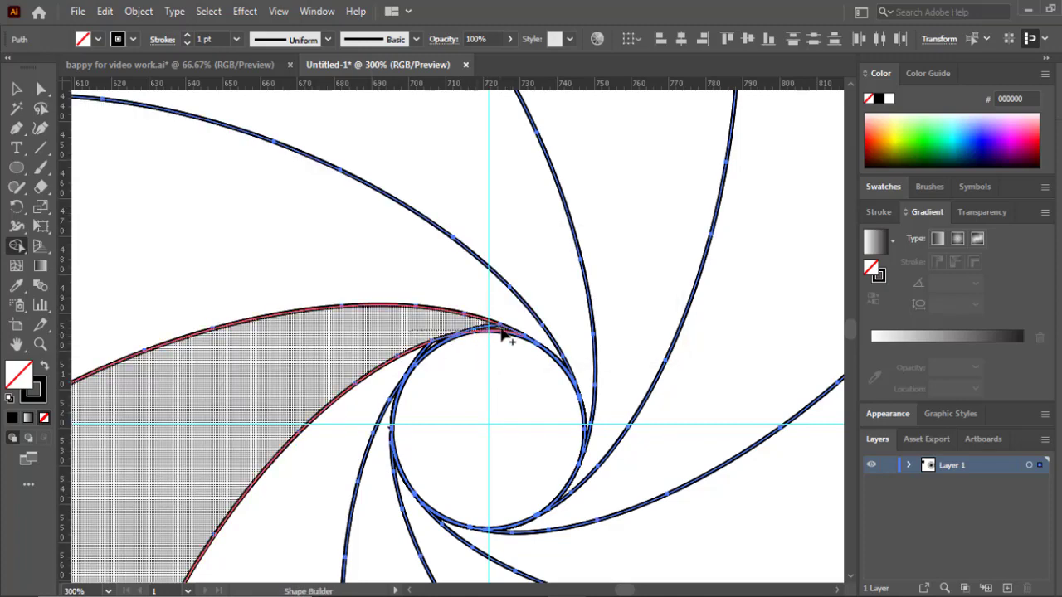
drag(514, 334, 515, 336)
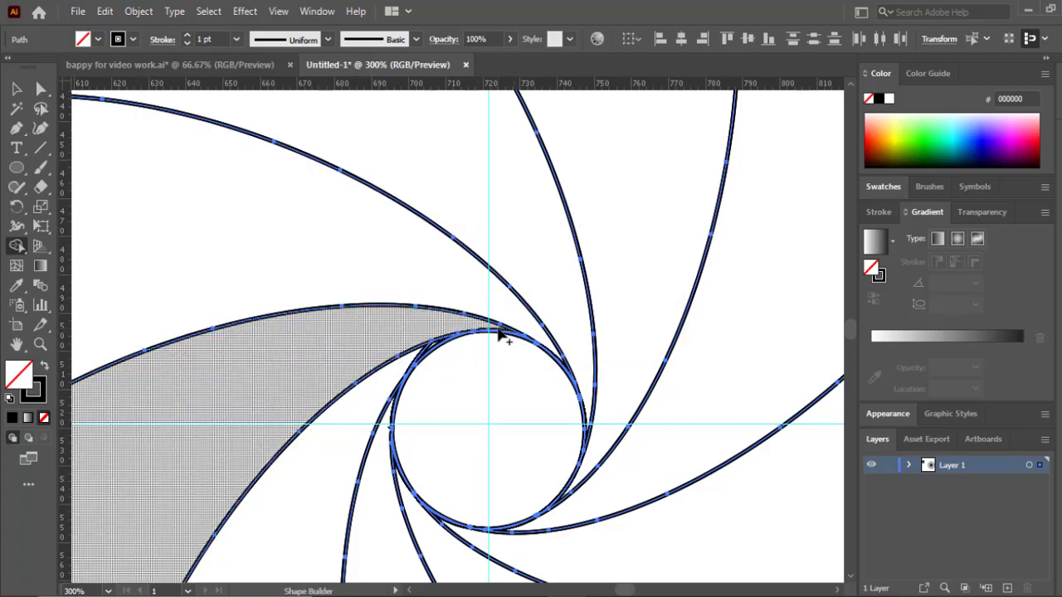
click(522, 340)
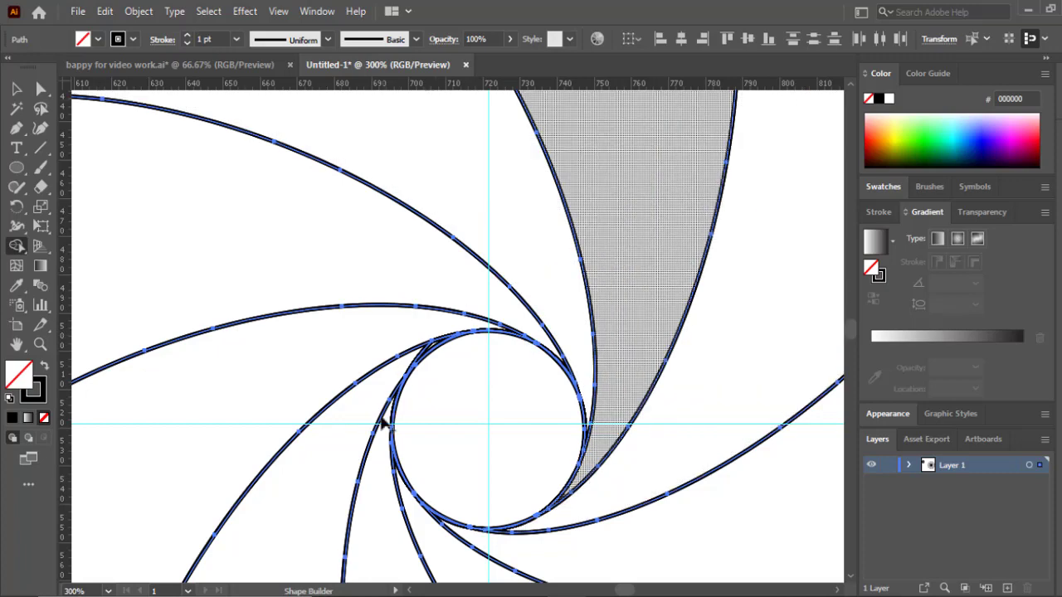
click(457, 340)
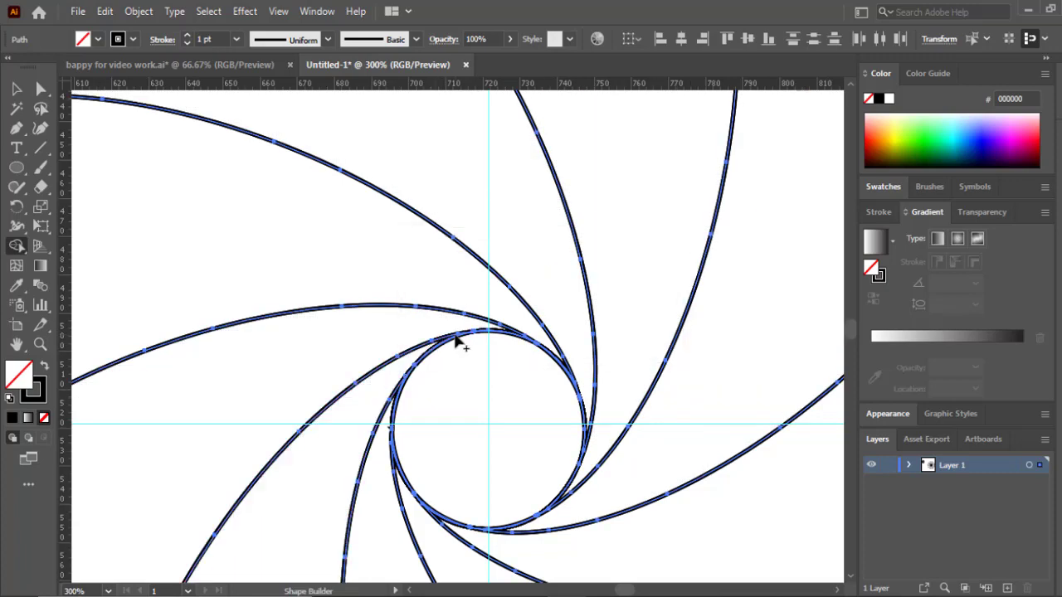
click(399, 401)
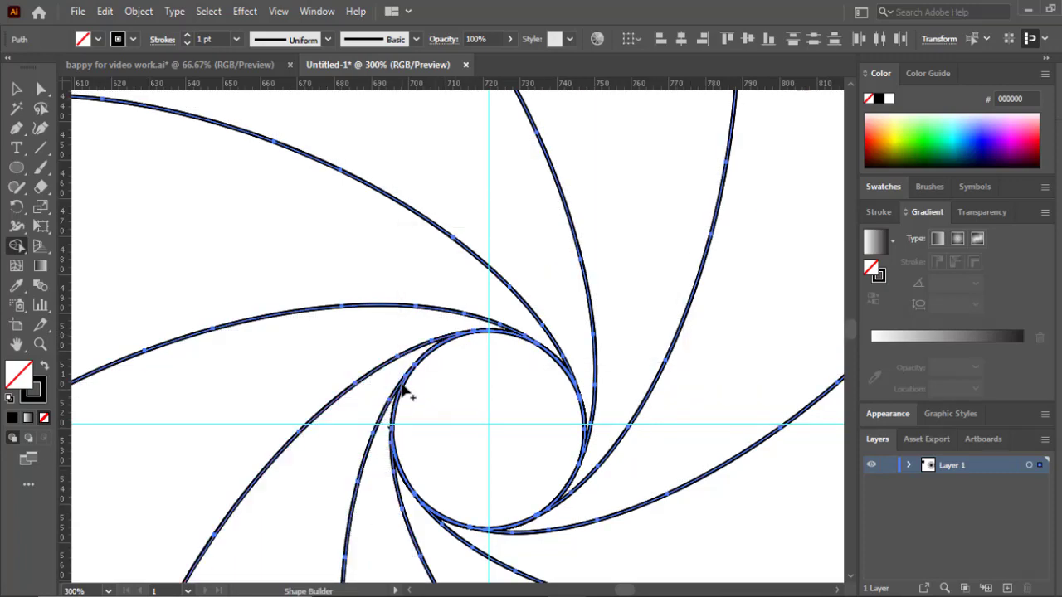
click(399, 471)
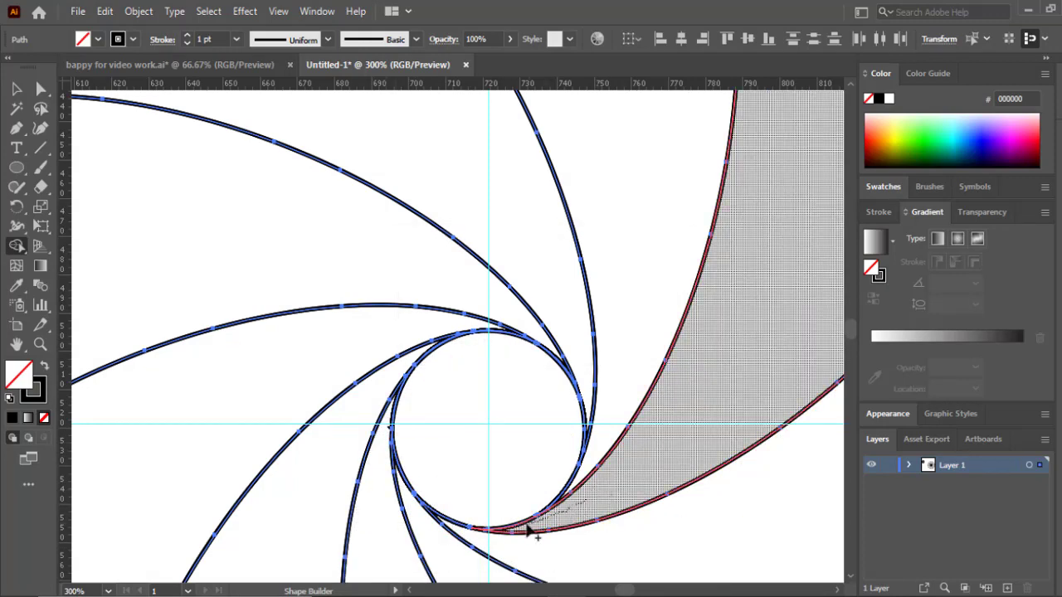
drag(528, 530, 504, 532)
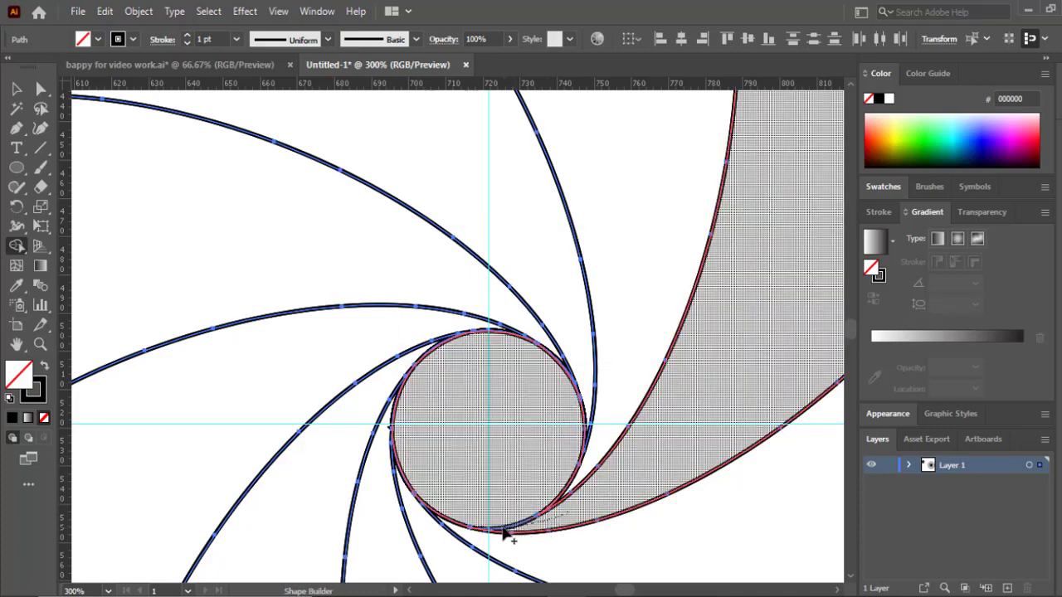
key(ctrl+1)
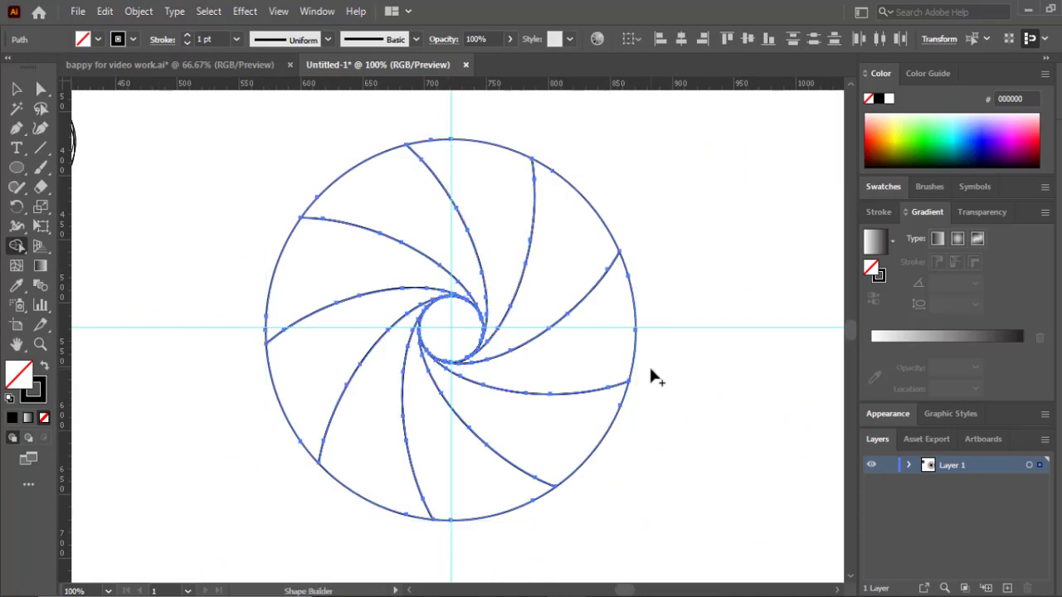
Step: Select and delete the cyan guides crossing the spiral circle
key(v)
click(154, 214)
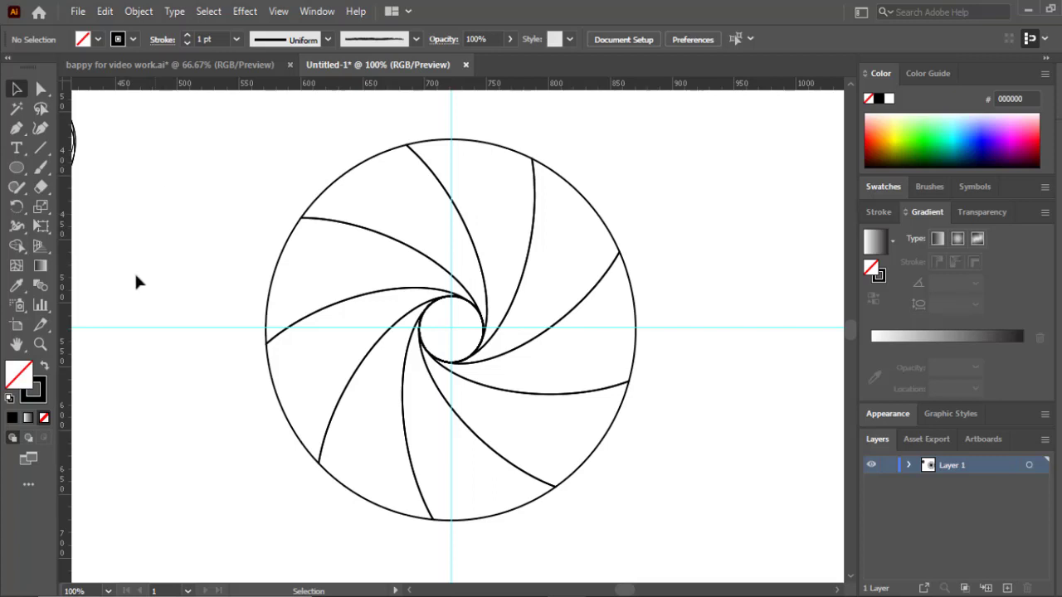
drag(172, 274, 207, 483)
key(Delete)
key(Delete)
key(ctrl+0)
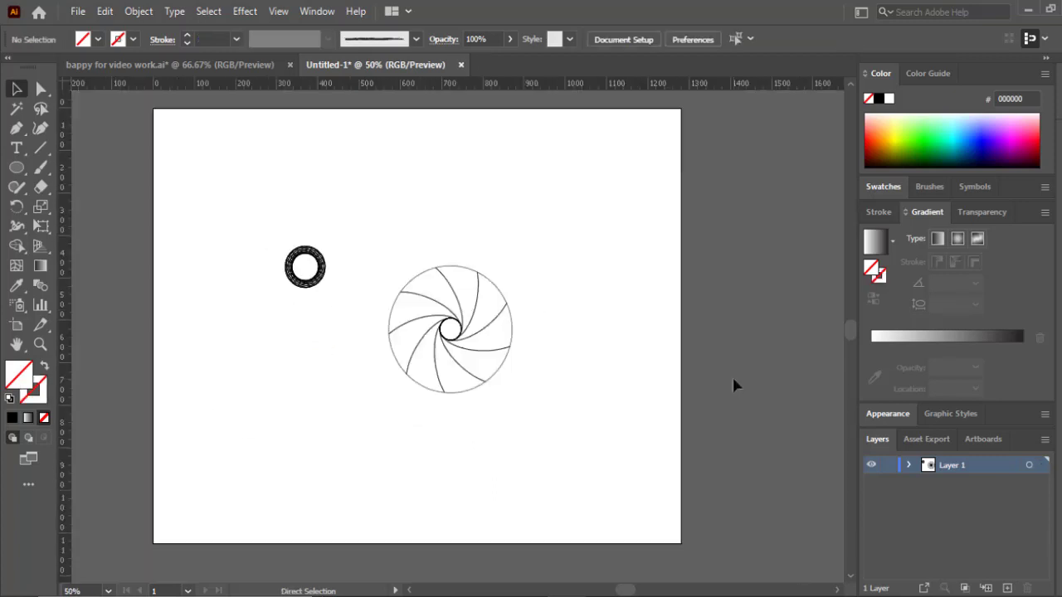
Step: Check the blade paths in Outline view, return to preview, and select a blade
key(ctrl+equal)
key(ctrl+equal)
key(ctrl+equal)
key(ctrl+equal)
key(ctrl+equal)
key(ctrl+minus)
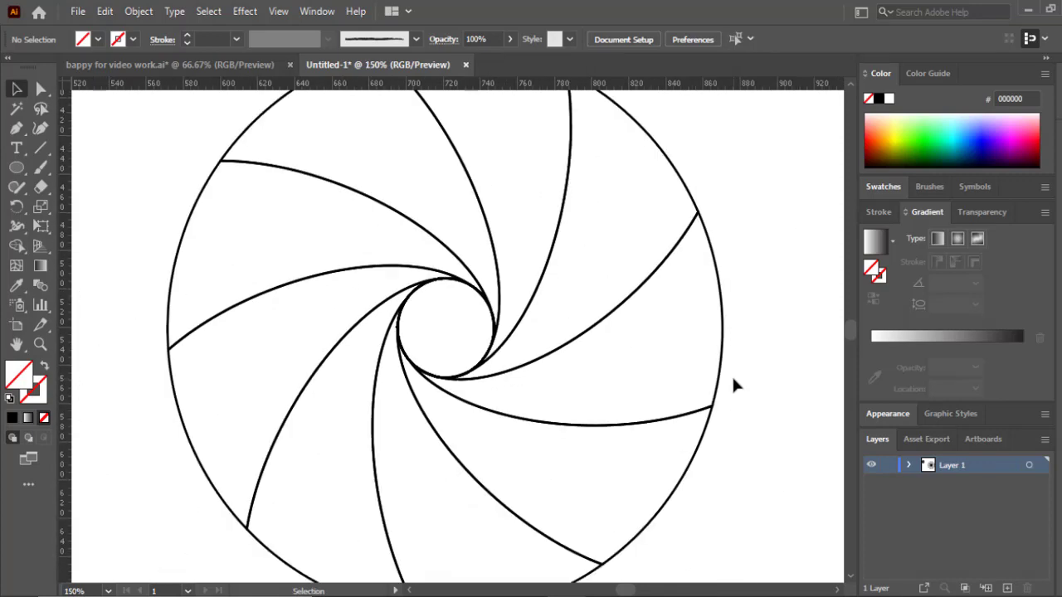
key(ctrl+y)
key(ctrl+y)
key(ctrl+minus)
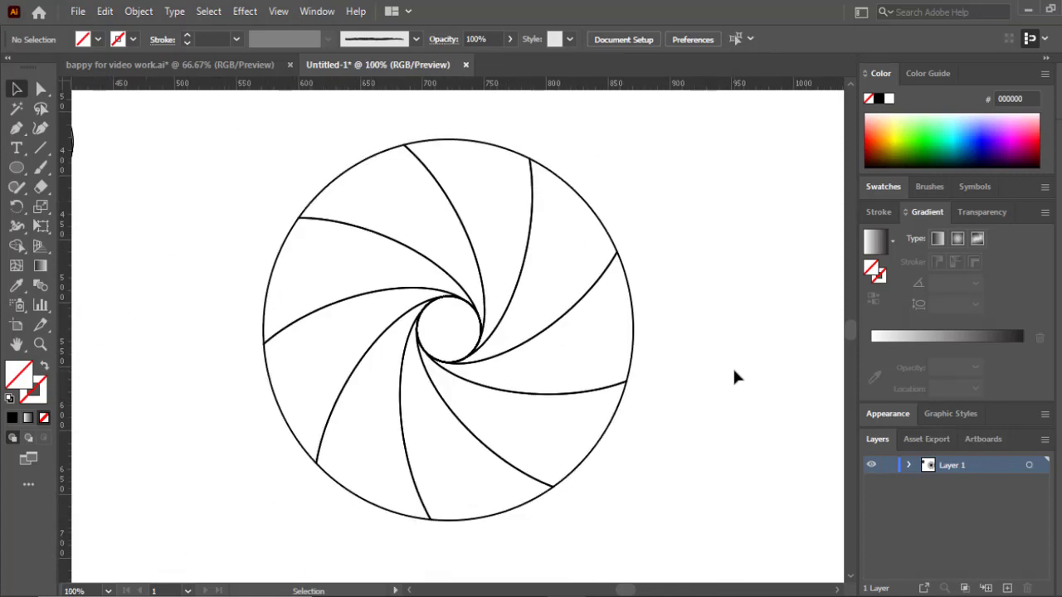
click(419, 348)
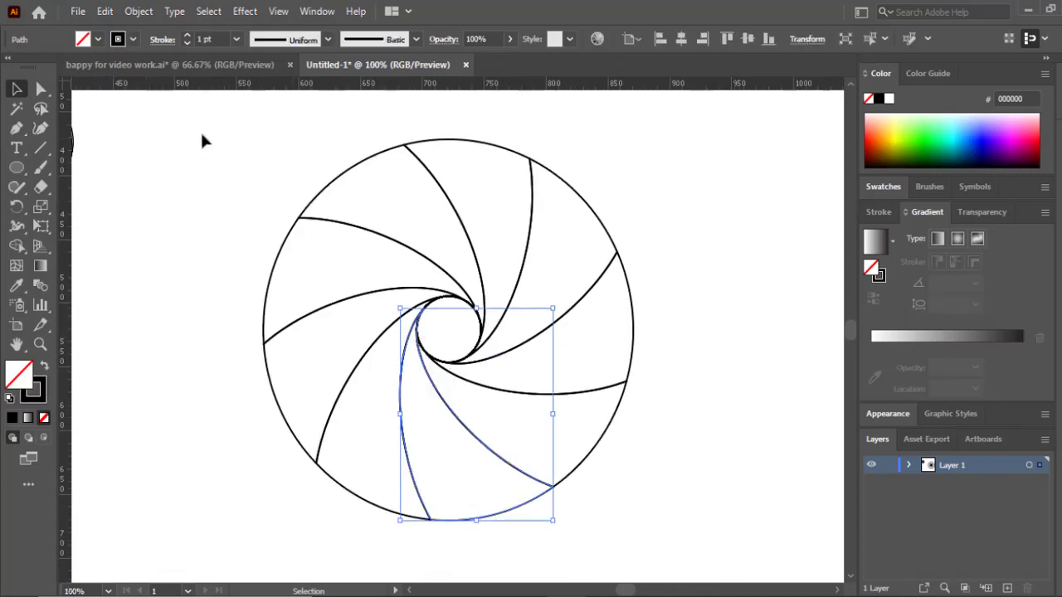
Step: Fill all blade paths with a radial white-to-black gradient
key(ctrl+a)
click(28, 419)
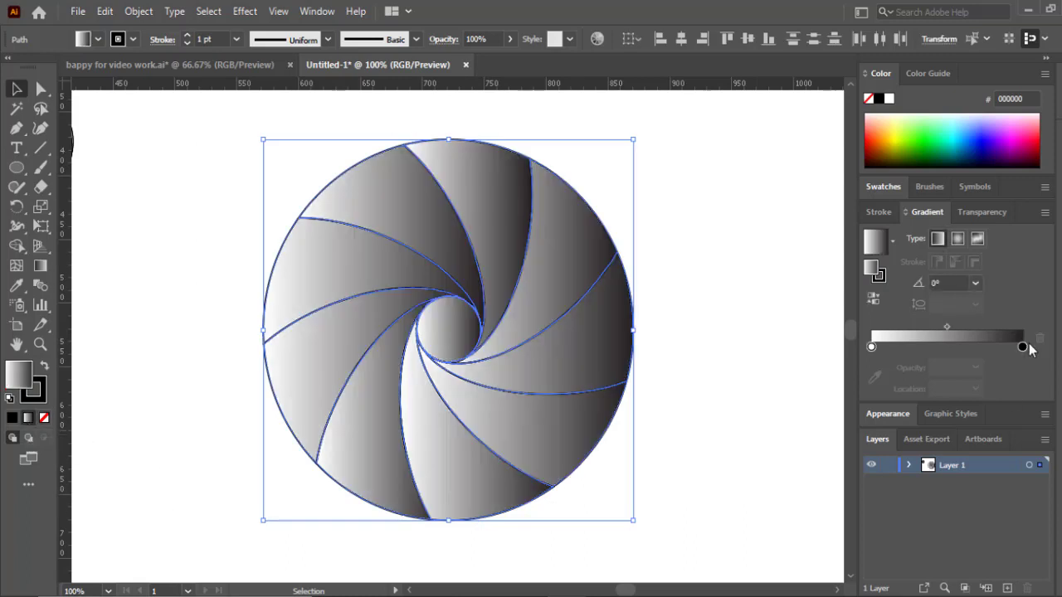
click(956, 239)
Step: Copy the centre circle out to the left and right of the spiral, leaving the centre hollow
click(740, 325)
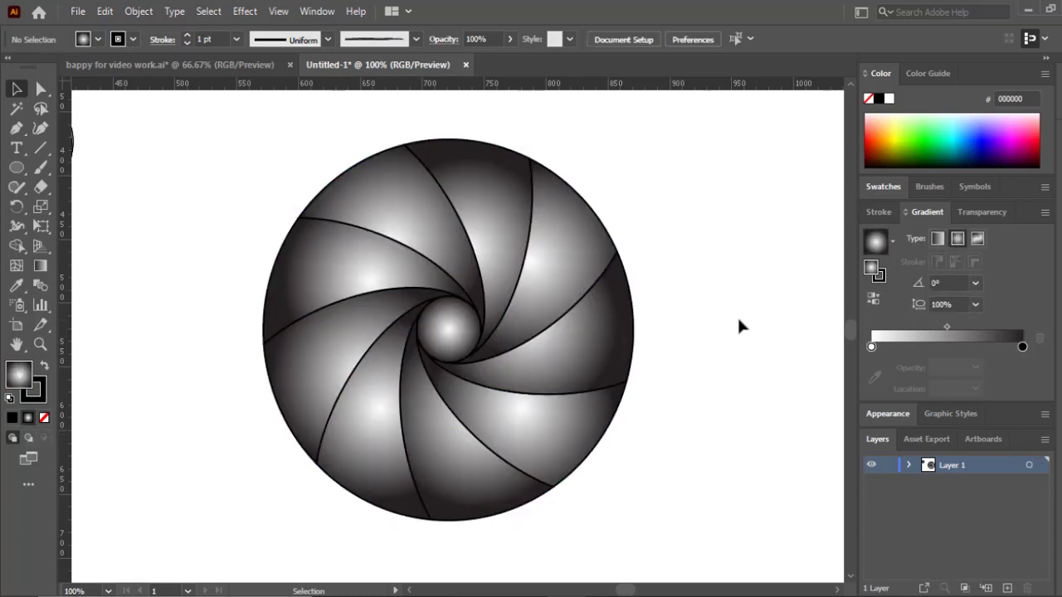
click(451, 330)
mouse_move(451, 334)
mouse_down()
mouse_move(135, 377)
mouse_move(144, 489)
mouse_move(140, 275)
mouse_move(211, 525)
mouse_move(155, 238)
mouse_move(235, 482)
mouse_move(177, 345)
mouse_up()
mouse_move(450, 332)
mouse_down()
mouse_move(736, 217)
mouse_move(727, 331)
mouse_up()
Step: Scatter the gradient spheres to new spots around the spiral
click(727, 454)
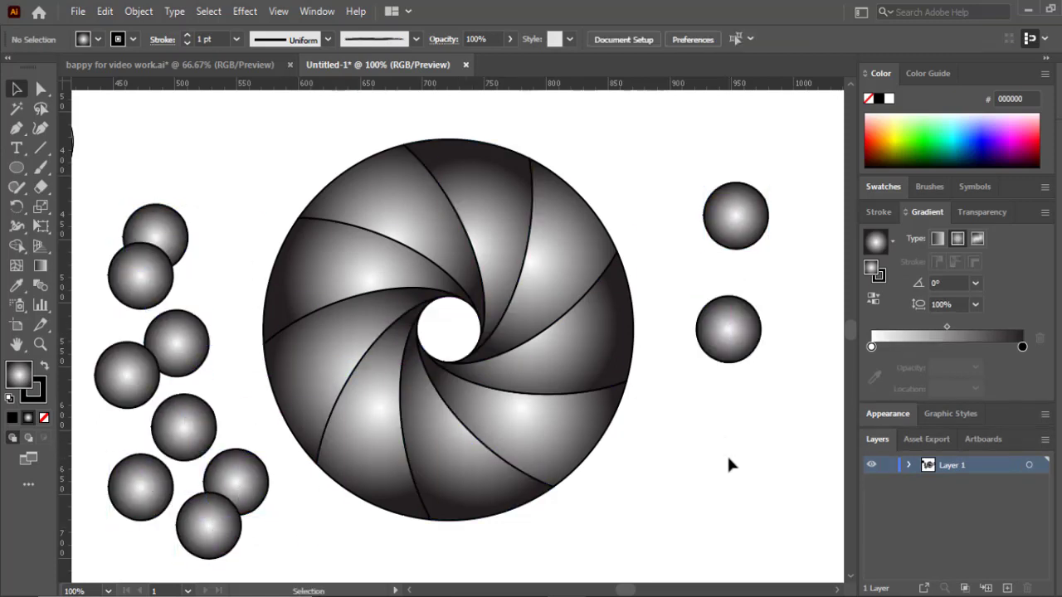
key(ctrl+minus)
drag(640, 251, 624, 178)
drag(634, 329, 761, 336)
drag(288, 460, 746, 468)
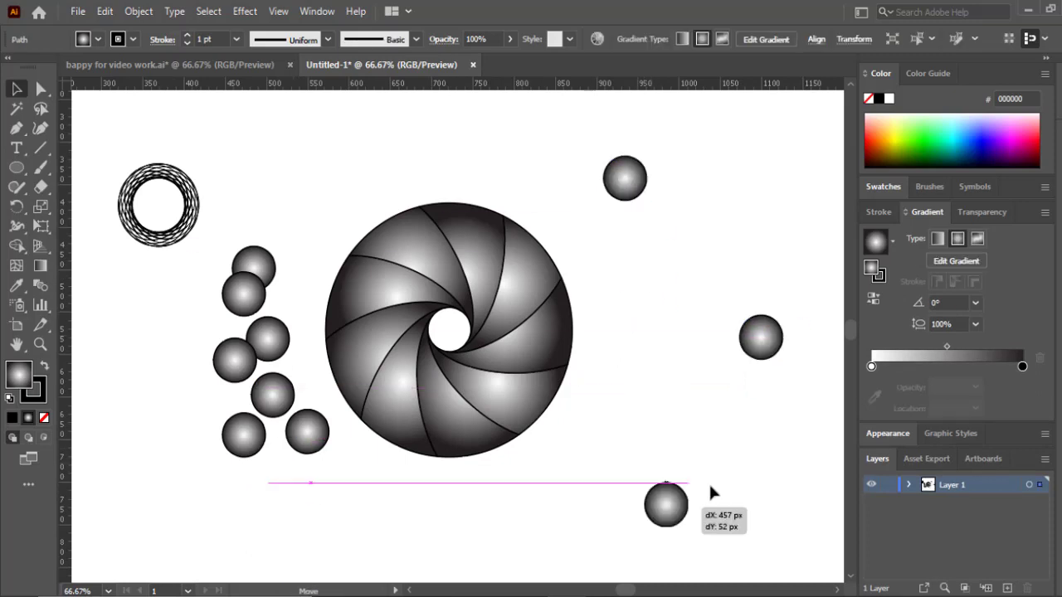
drag(307, 430, 235, 490)
drag(243, 434, 734, 205)
drag(253, 266, 389, 127)
mouse_move(245, 291)
mouse_down()
mouse_move(331, 236)
mouse_move(315, 216)
mouse_up()
Step: Shrink some spheres and move one to the upper right and another toward the bottom
drag(268, 332, 515, 125)
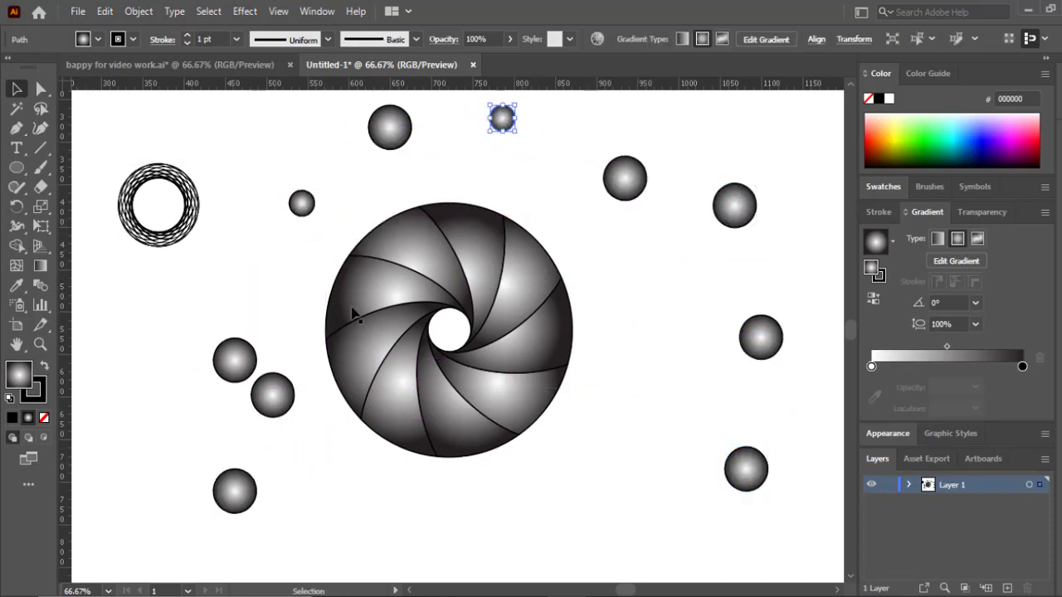
mouse_move(244, 368)
mouse_down()
mouse_move(787, 140)
mouse_move(783, 131)
mouse_up()
drag(273, 398, 191, 319)
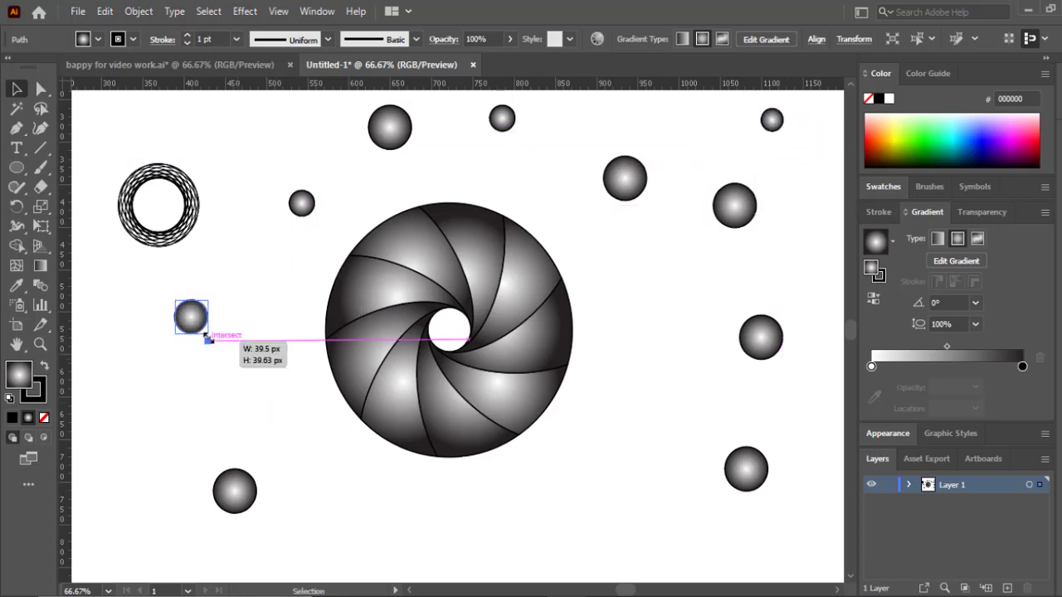
drag(240, 497, 616, 561)
Step: Shift the gradient midpoint on the lower-right sphere, then deselect to view the finished artwork
click(746, 468)
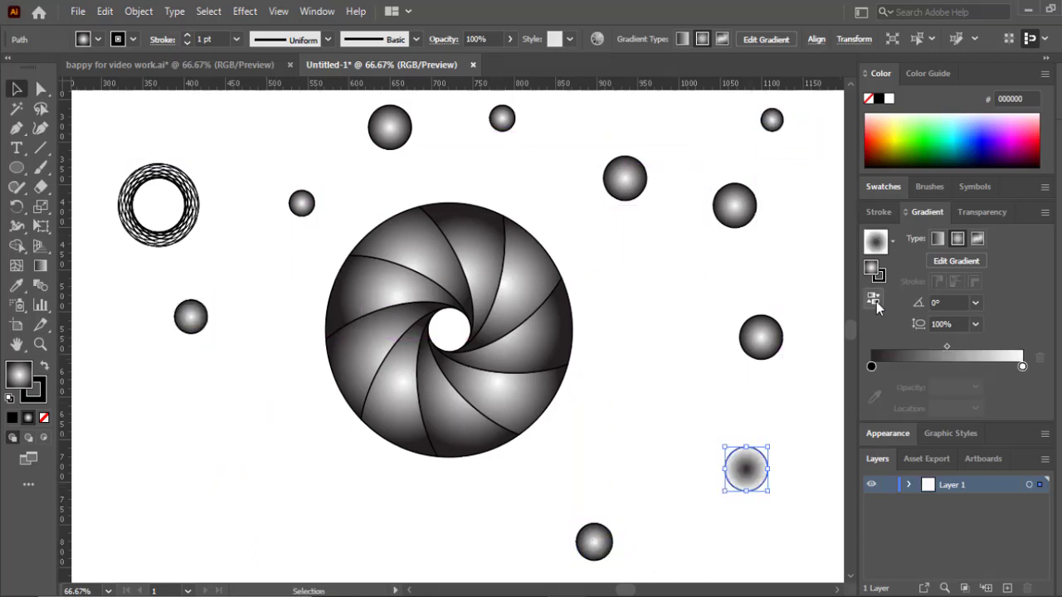
drag(946, 347, 975, 350)
click(625, 178)
click(734, 205)
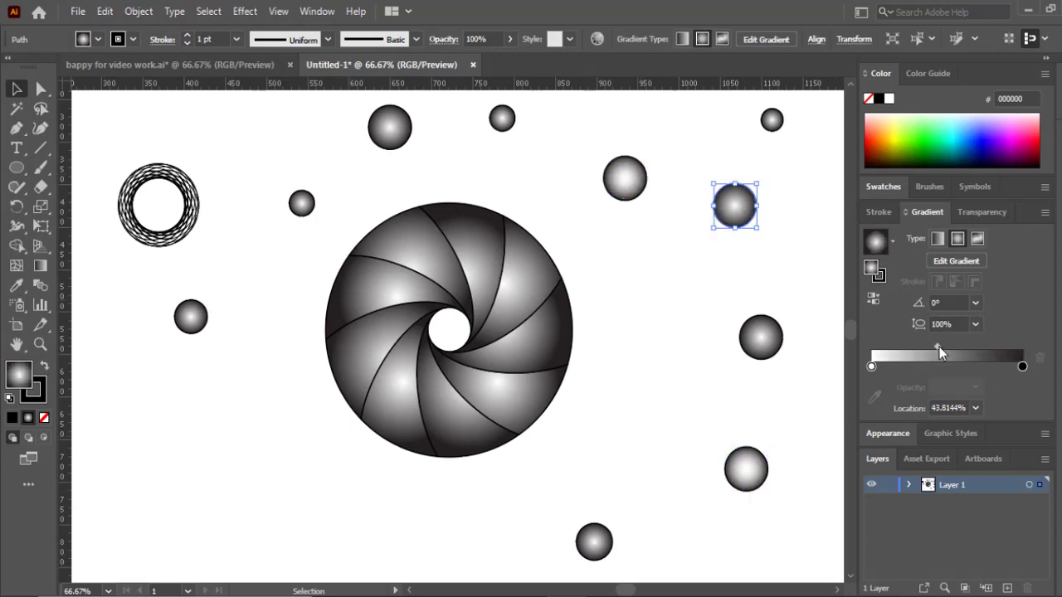
click(789, 431)
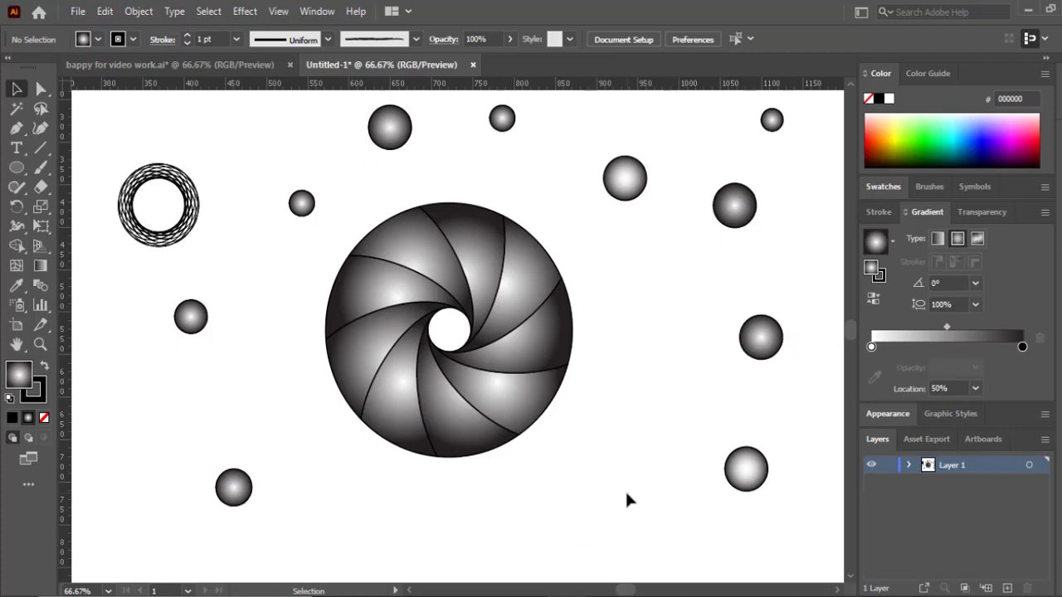
click(379, 278)
click(694, 503)
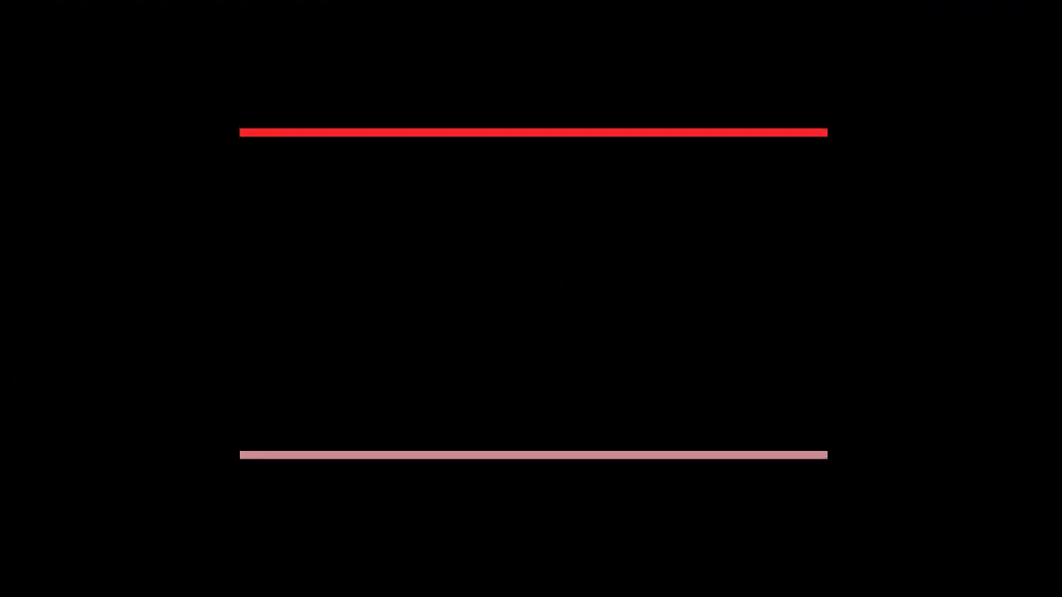